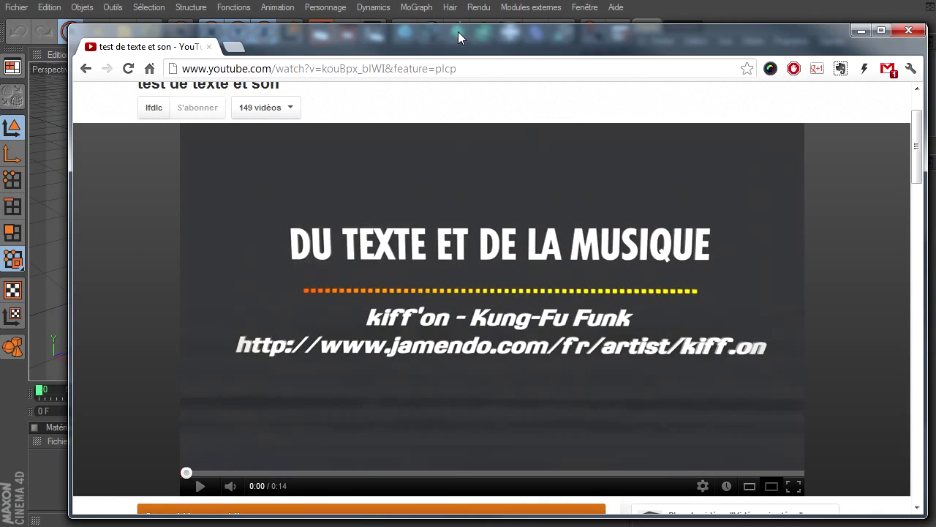
# Play the 'test de texte et son' demo video to 0:09, then move the browser aside to show Cinema 4D.
pyautogui.moveTo(422, 94); pyautogui.dragTo(441, 24)
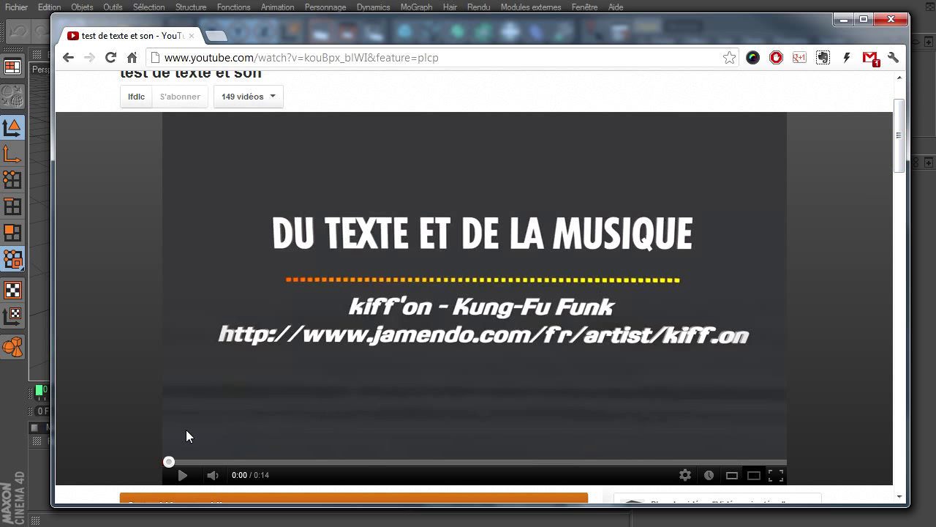
pyautogui.click(213, 474)
pyautogui.click(183, 476)
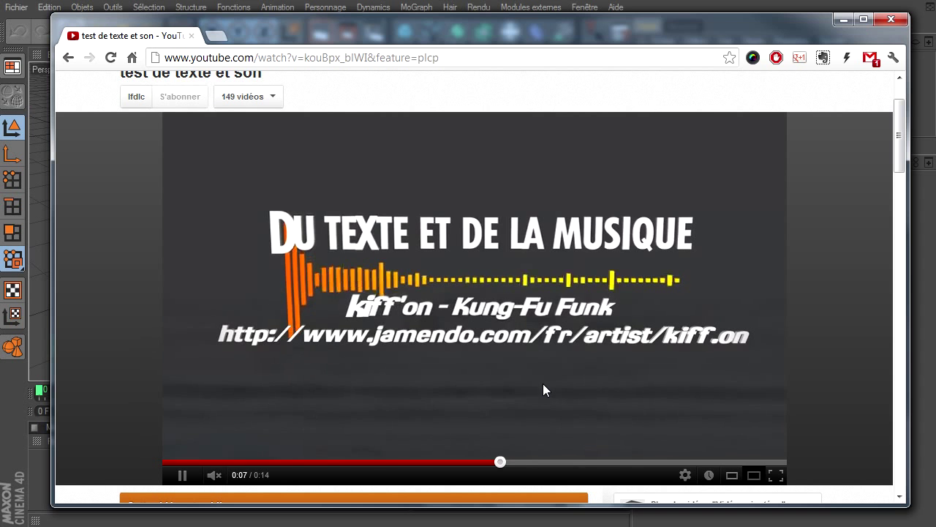
pyautogui.click(184, 474)
pyautogui.click(213, 474)
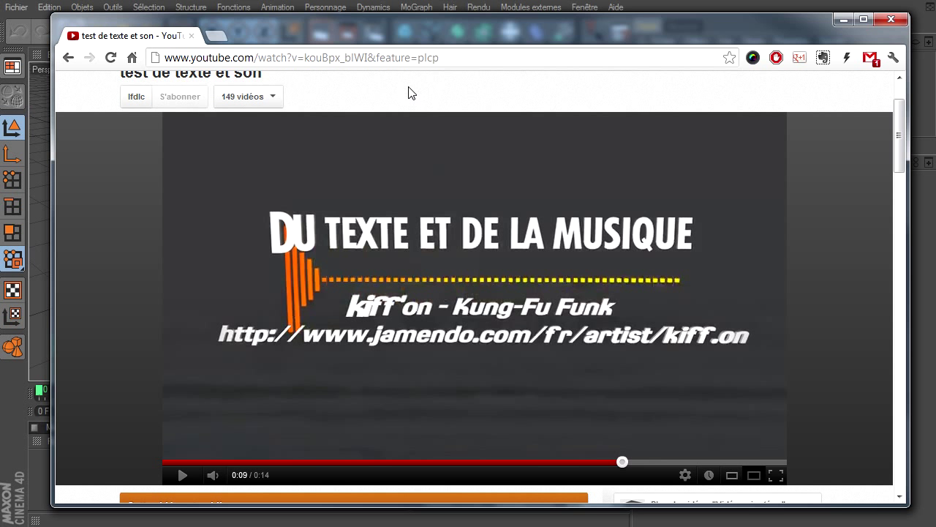
pyautogui.moveTo(409, 31); pyautogui.dragTo(935, 110)
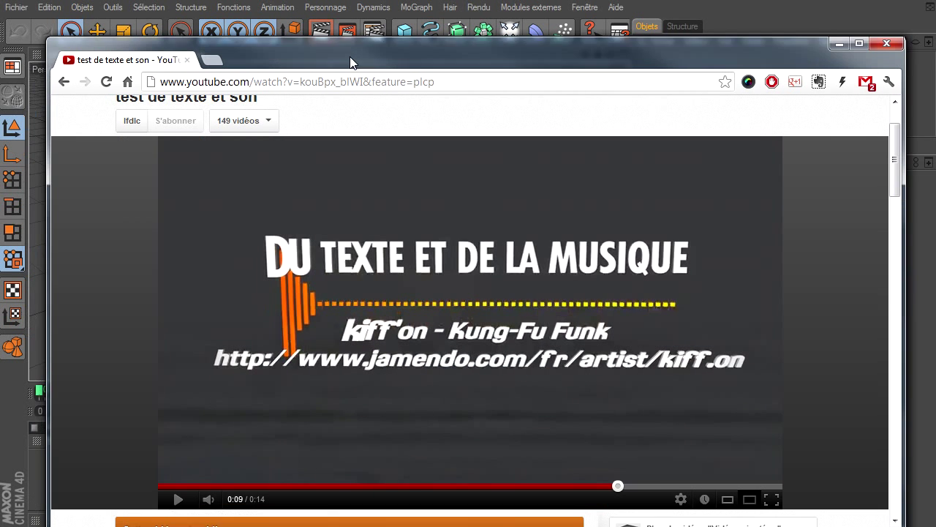
# Replay the demo video from the start and pause it at 0:04.
pyautogui.click(163, 487)
pyautogui.click(180, 500)
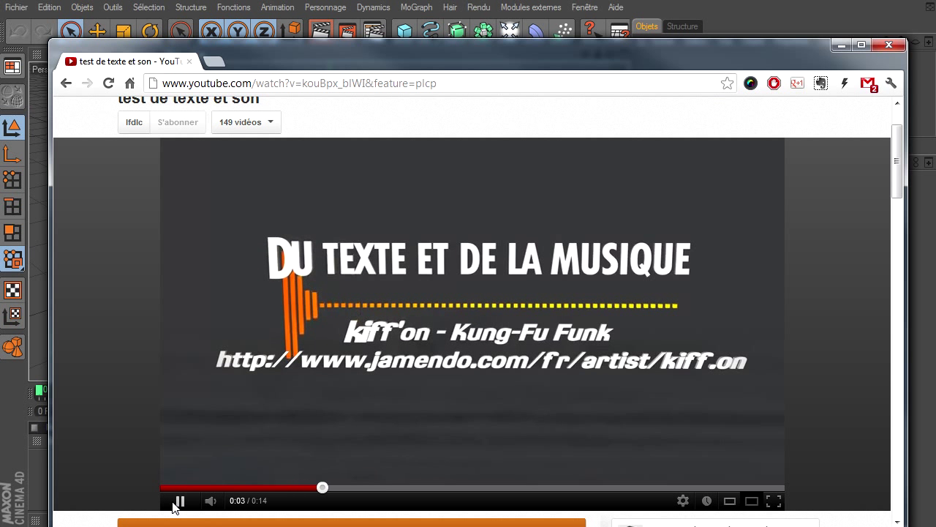
pyautogui.click(177, 502)
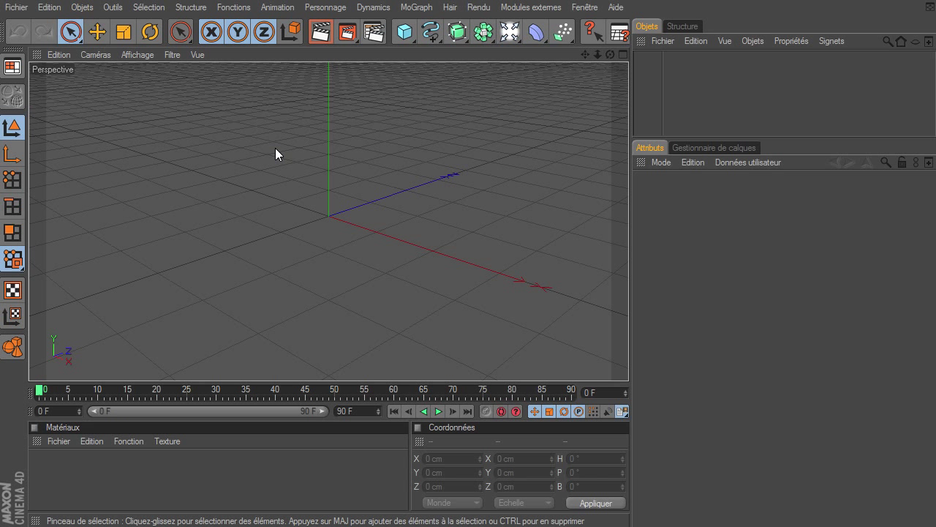
# Add a Cube sized 20 cm in X, Y and Z.
pyautogui.moveTo(405, 32); pyautogui.dragTo(457, 47)
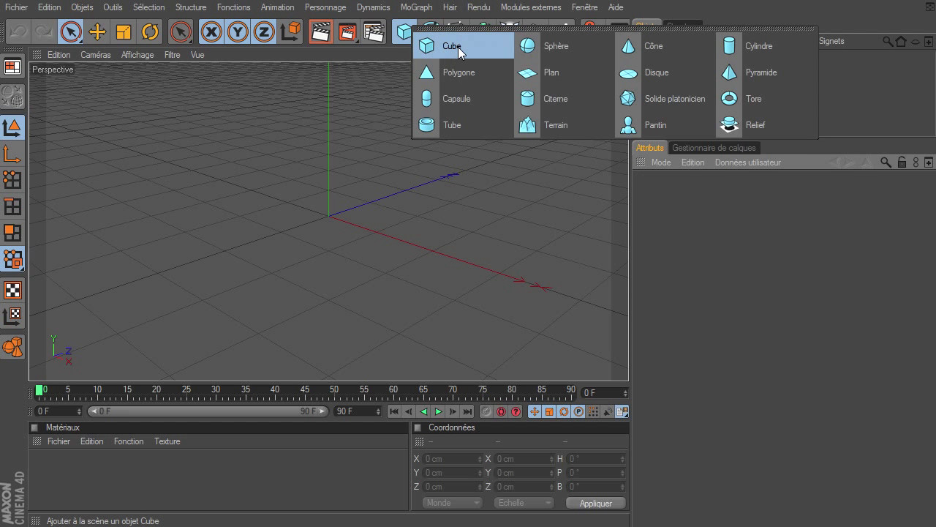
pyautogui.click(458, 47)
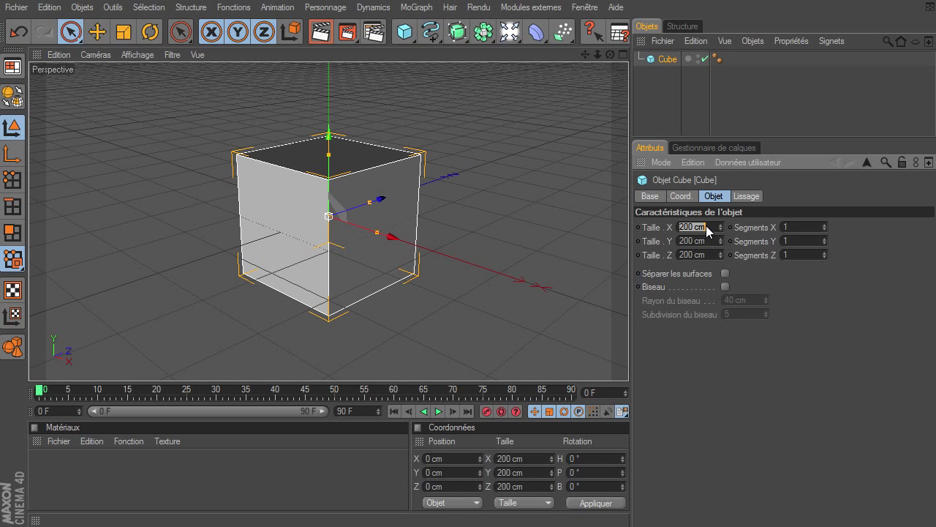
pyautogui.write('20')
pyautogui.press('Tab')
pyautogui.write('2')
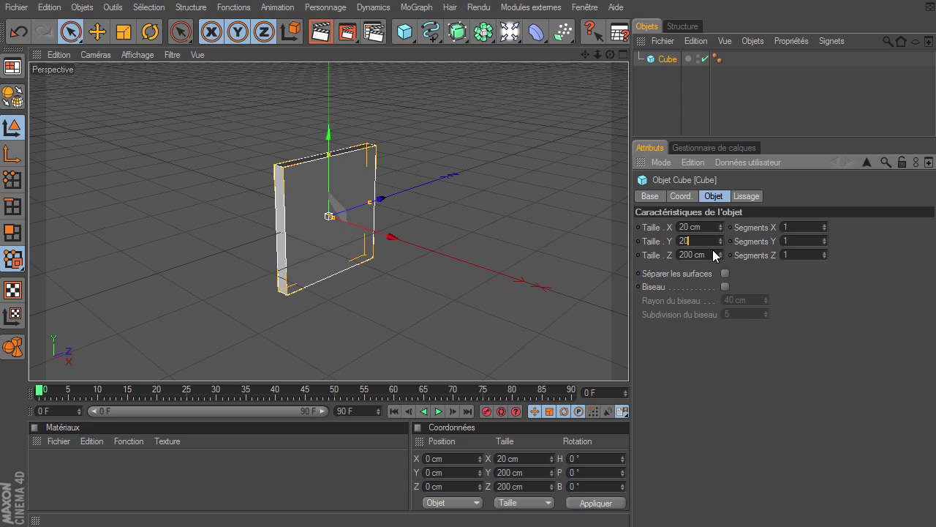
pyautogui.press('Tab')
pyautogui.press('Return')
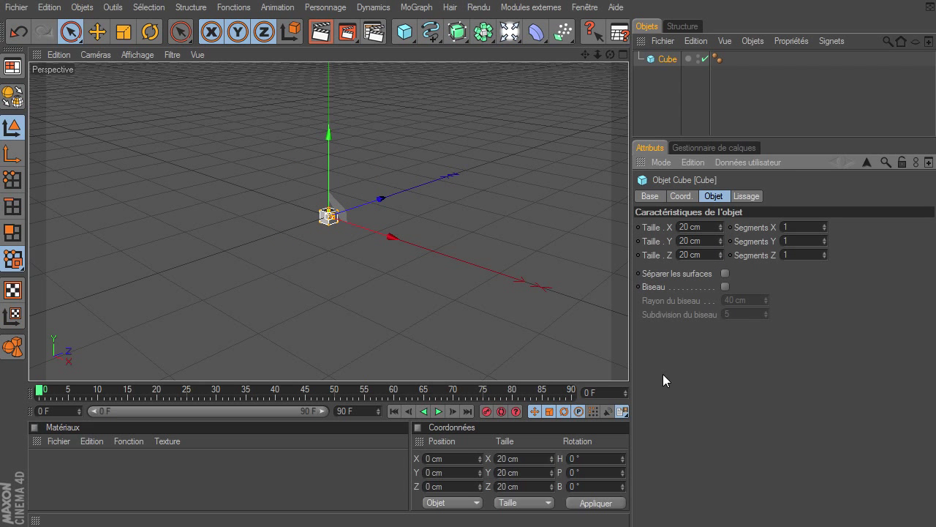
pyautogui.moveTo(610, 54); pyautogui.dragTo(365, 177)
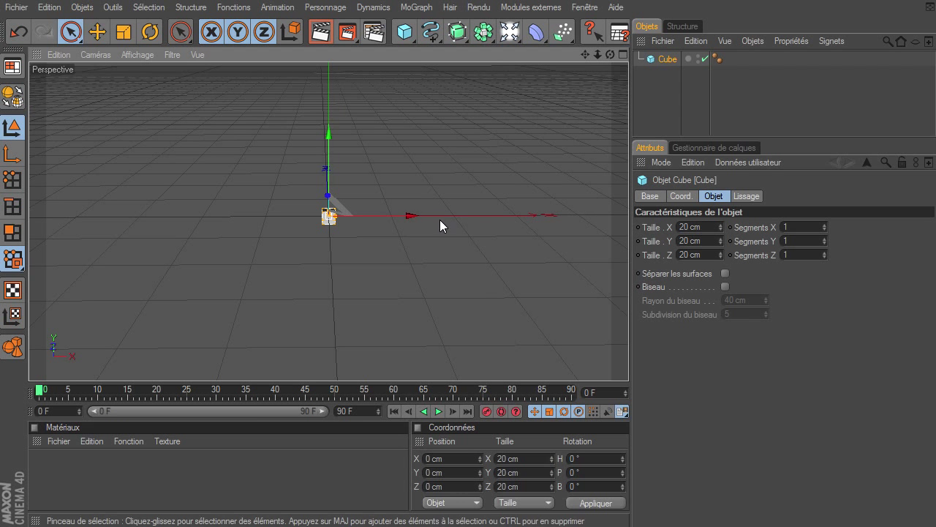
# Add an Objet Cloneur and place the Cube inside it to make three stacked clones.
pyautogui.click(421, 9)
pyautogui.click(449, 88)
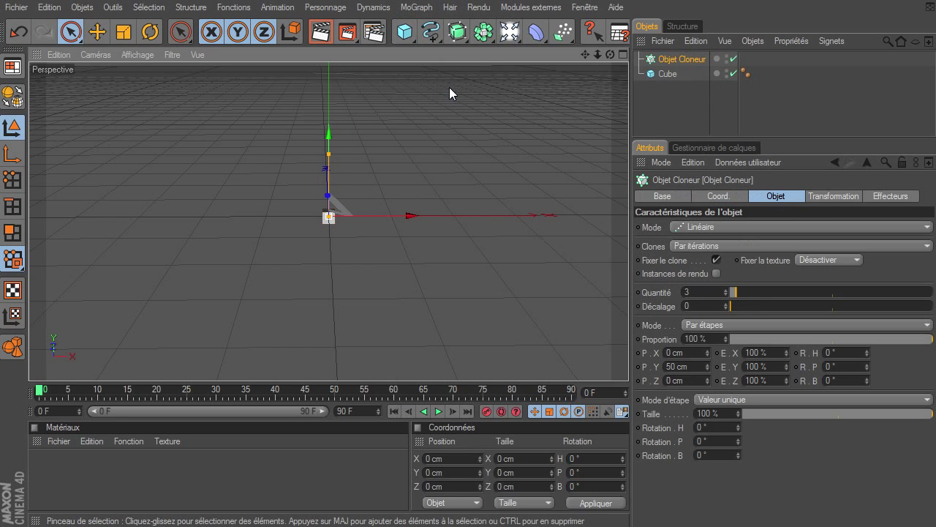
pyautogui.click(666, 76)
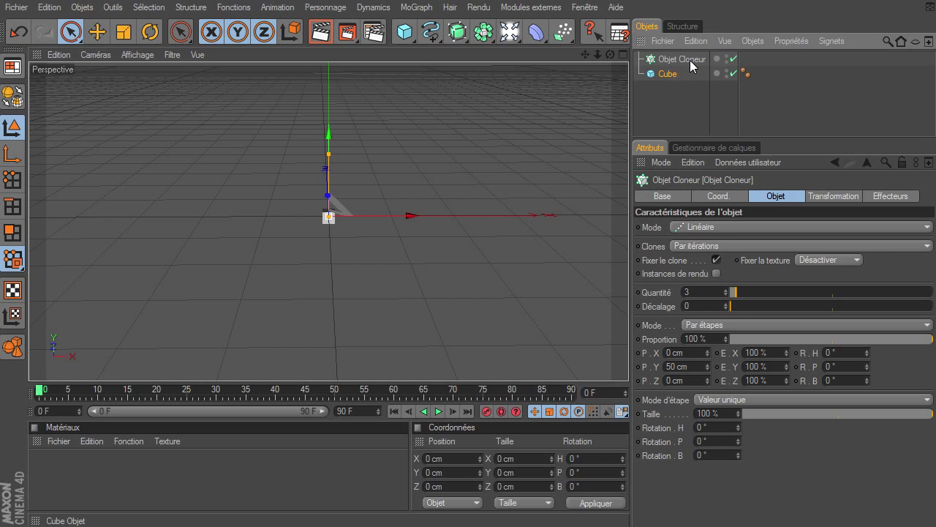
pyautogui.moveTo(689, 60); pyautogui.dragTo(690, 60)
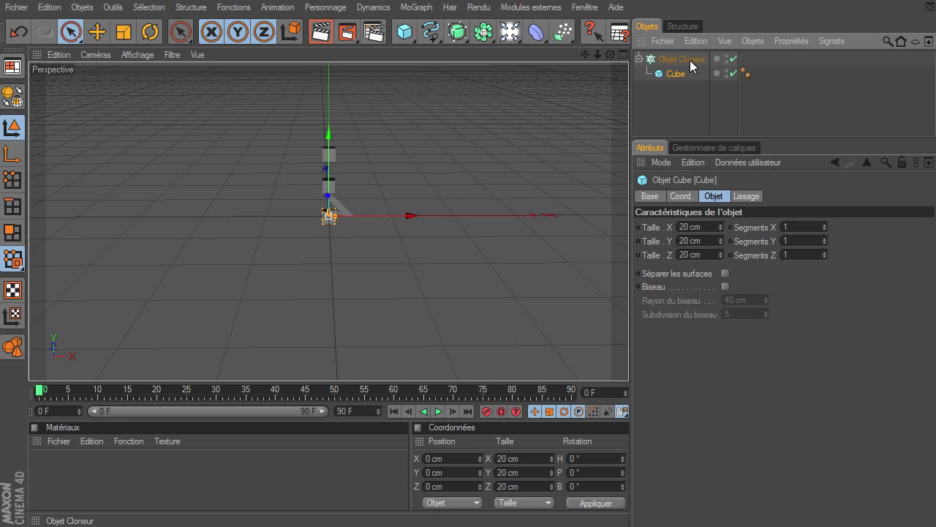
pyautogui.moveTo(610, 54); pyautogui.dragTo(340, 231)
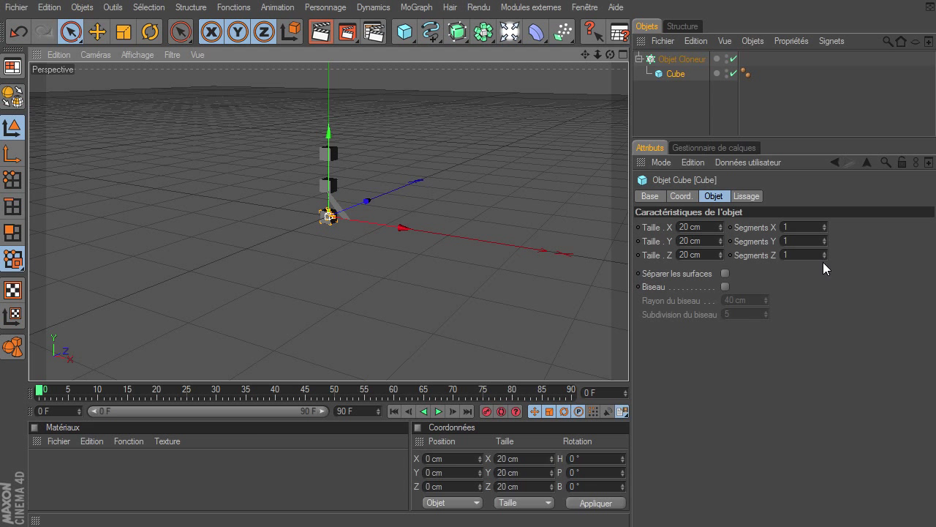
pyautogui.click(687, 58)
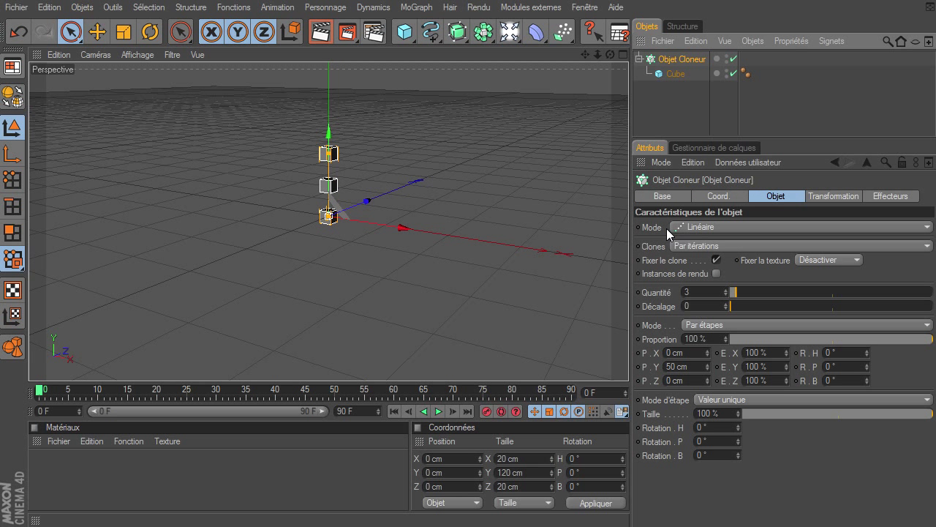
pyautogui.click(686, 291)
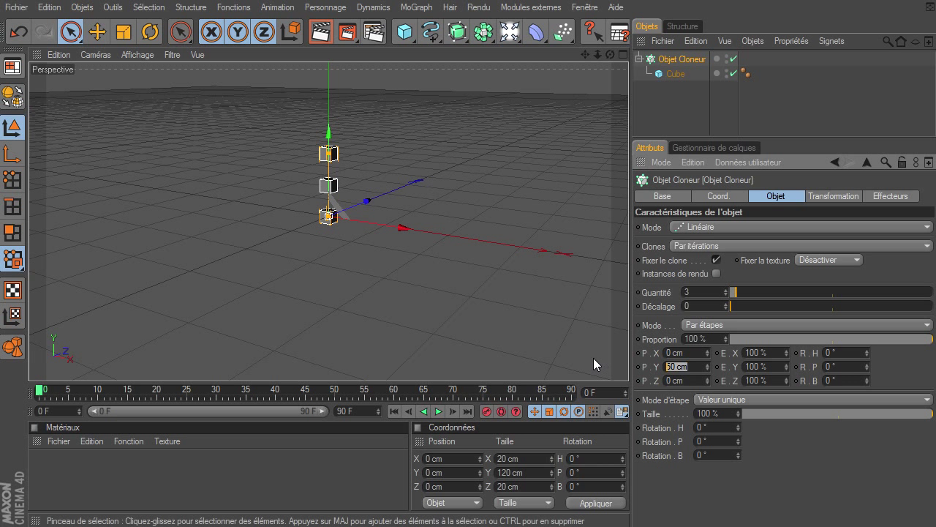
# Set the clone offset to 0 cm in Y and 40 cm in X, with 25 clones.
pyautogui.hotkey('ctrl', 'z')
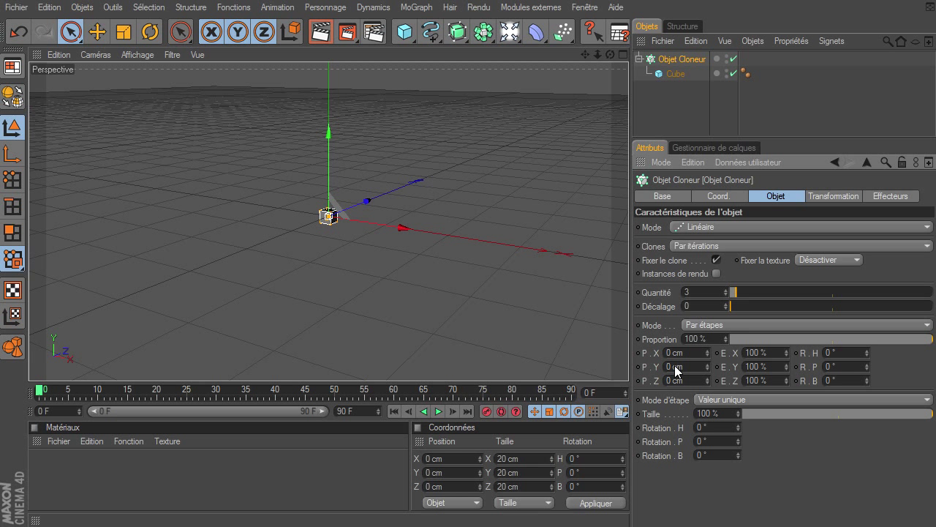
pyautogui.doubleClick(695, 354)
pyautogui.write('40')
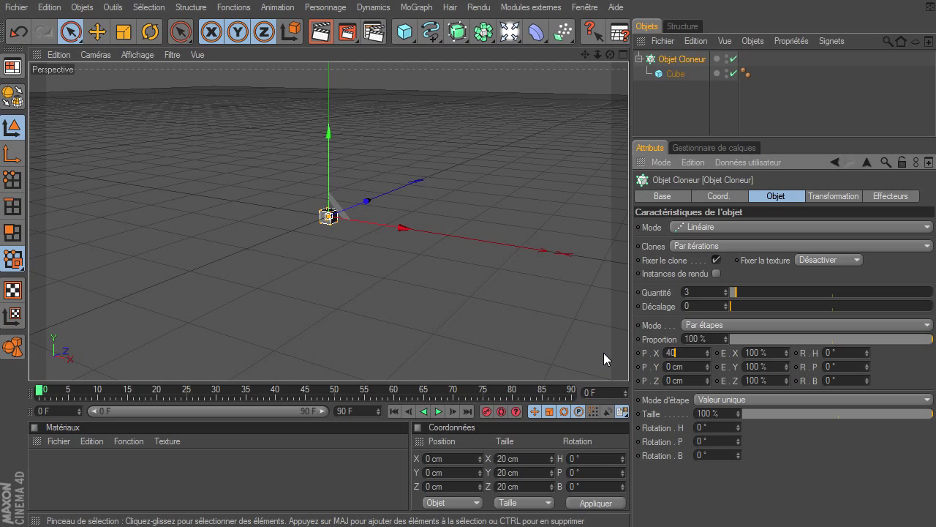
pyautogui.press('Return')
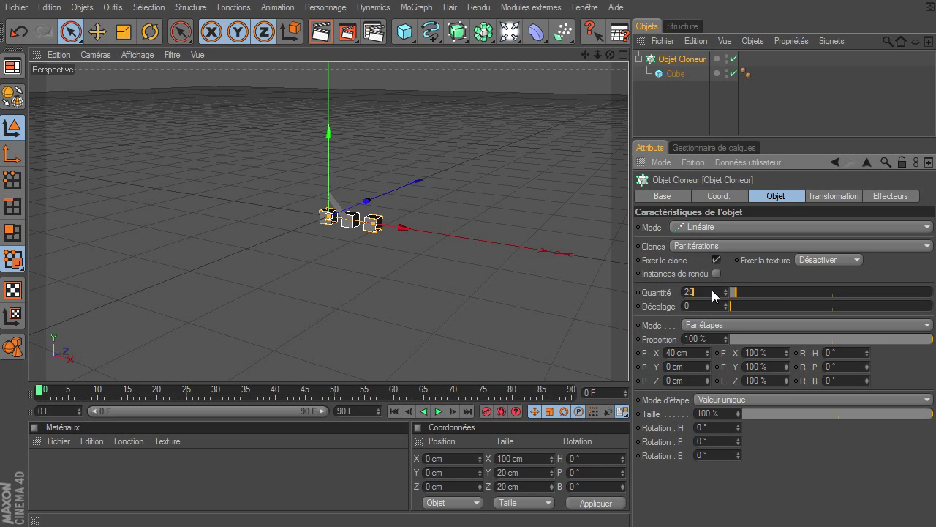
pyautogui.write('25')
pyautogui.press('Return')
# Frame the full 25-cube row in the viewport and reselect the Cloner.
pyautogui.moveTo(597, 55); pyautogui.dragTo(628, 362)
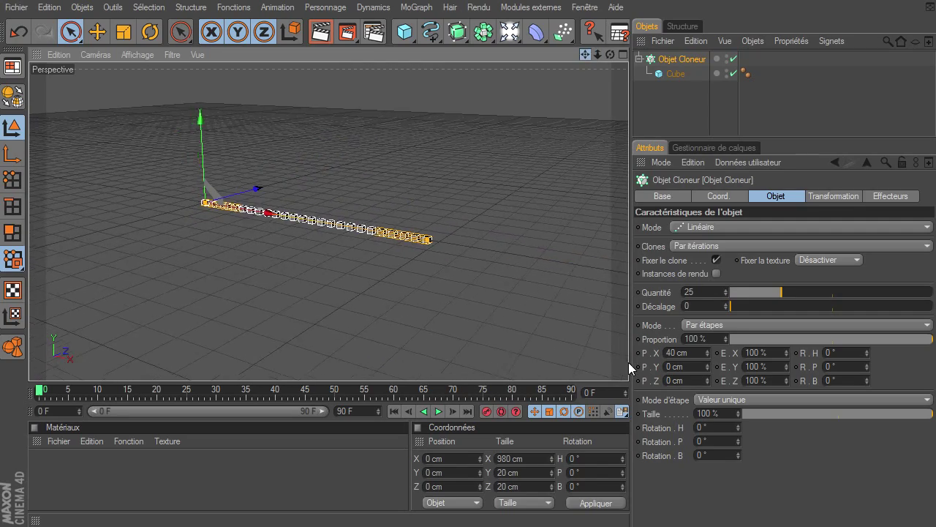
pyautogui.moveTo(610, 54); pyautogui.dragTo(629, 363)
pyautogui.moveTo(598, 54); pyautogui.dragTo(600, 53)
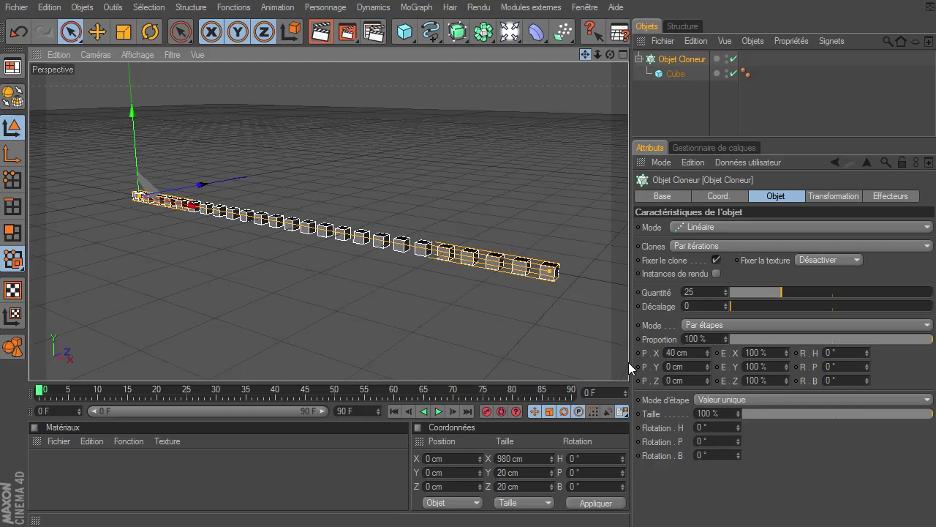
pyautogui.moveTo(628, 362); pyautogui.dragTo(602, 63)
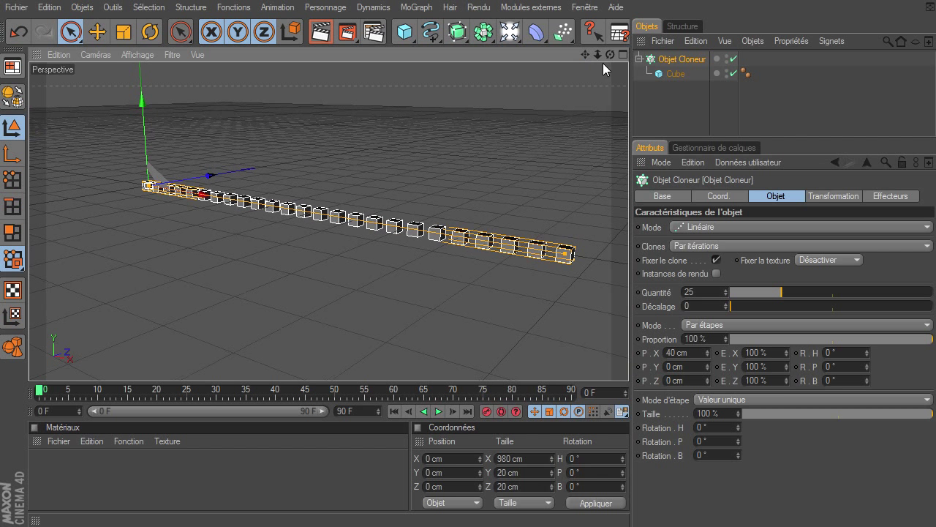
pyautogui.click(675, 100)
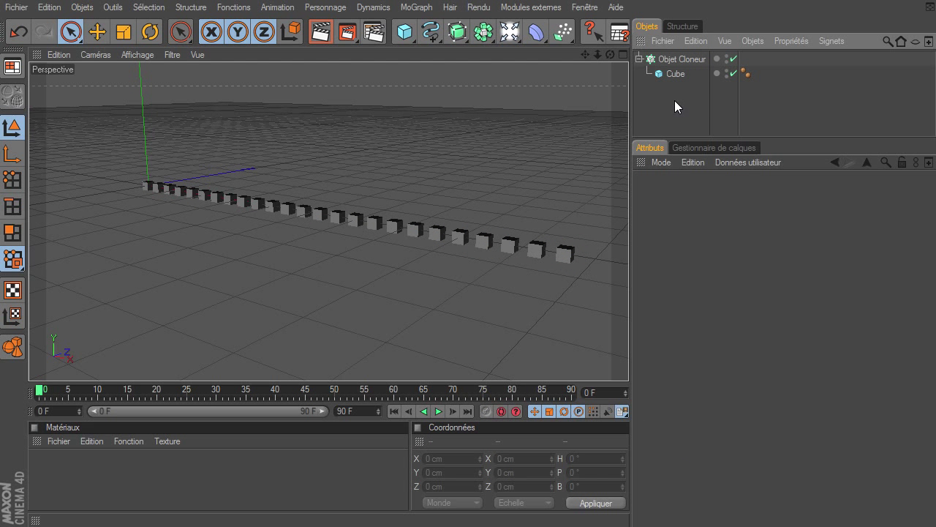
pyautogui.click(673, 58)
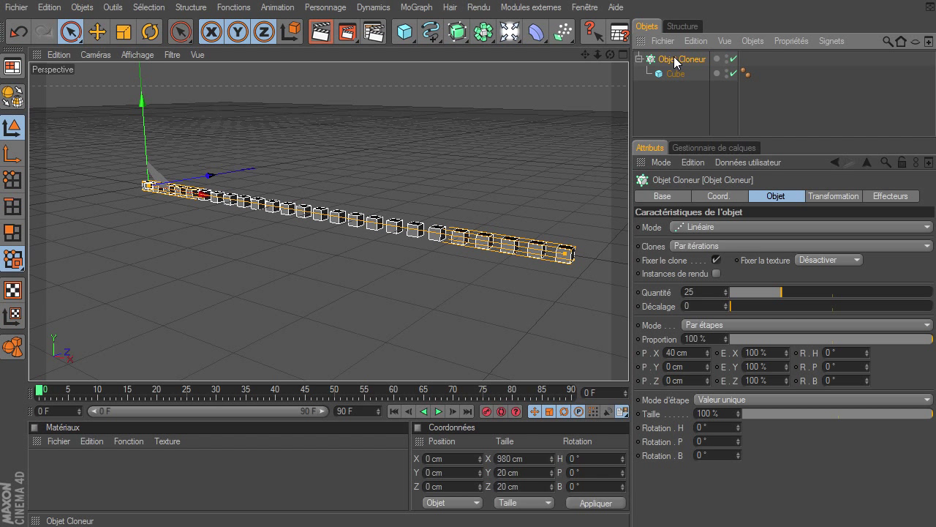
pyautogui.click(414, 7)
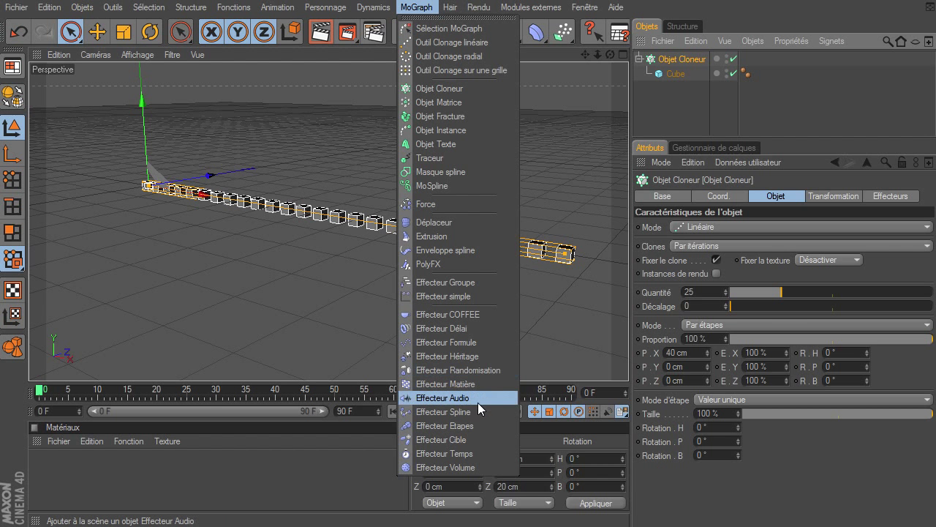
# Add an Audio effector, setting its P.Y offset to 0 and unchecking Position.
pyautogui.click(453, 399)
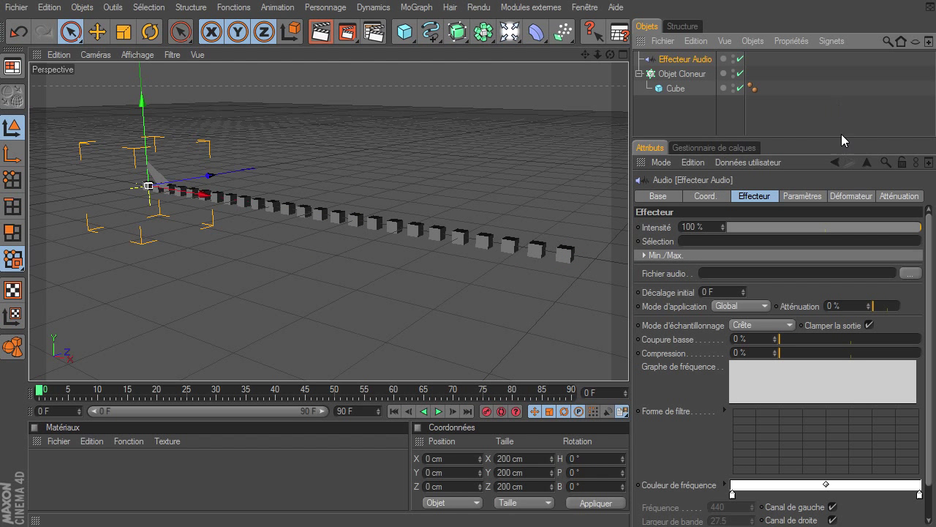
pyautogui.click(784, 196)
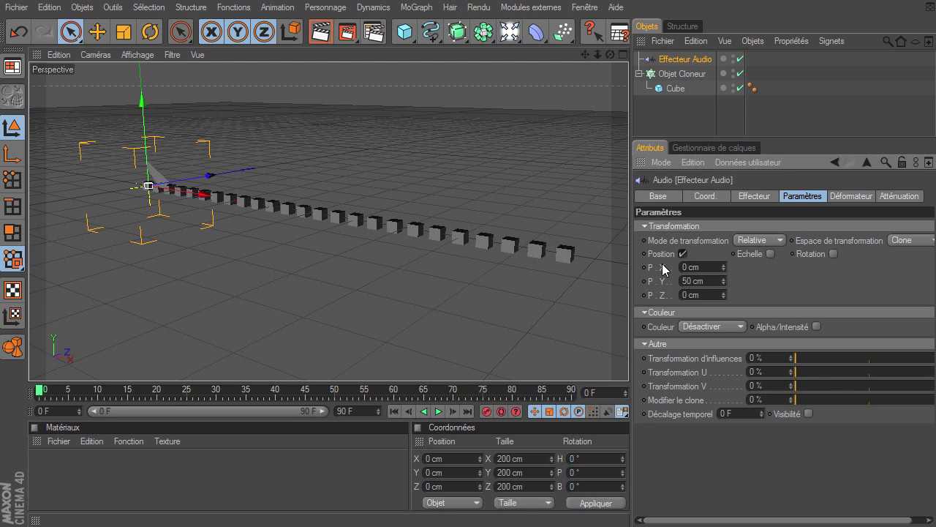
pyautogui.doubleClick(702, 281)
pyautogui.write('0')
pyautogui.press('Return')
pyautogui.click(683, 253)
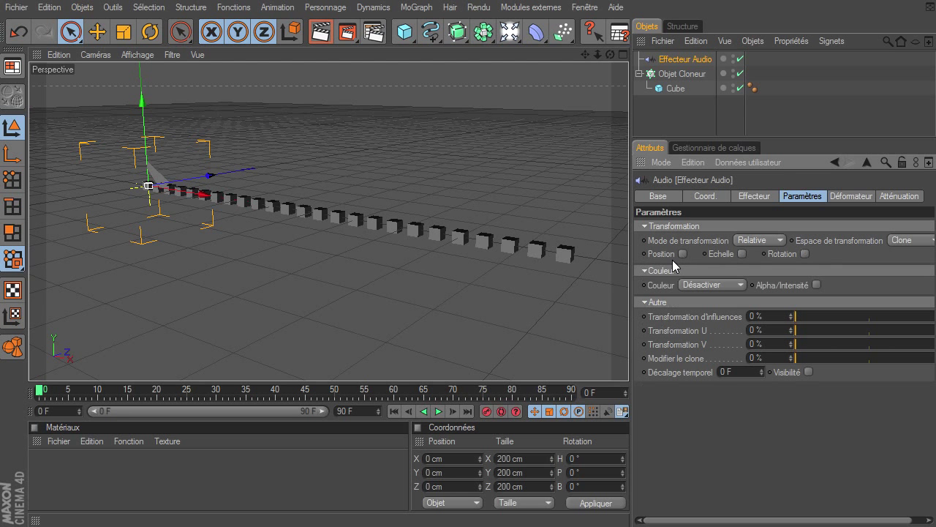
pyautogui.click(758, 196)
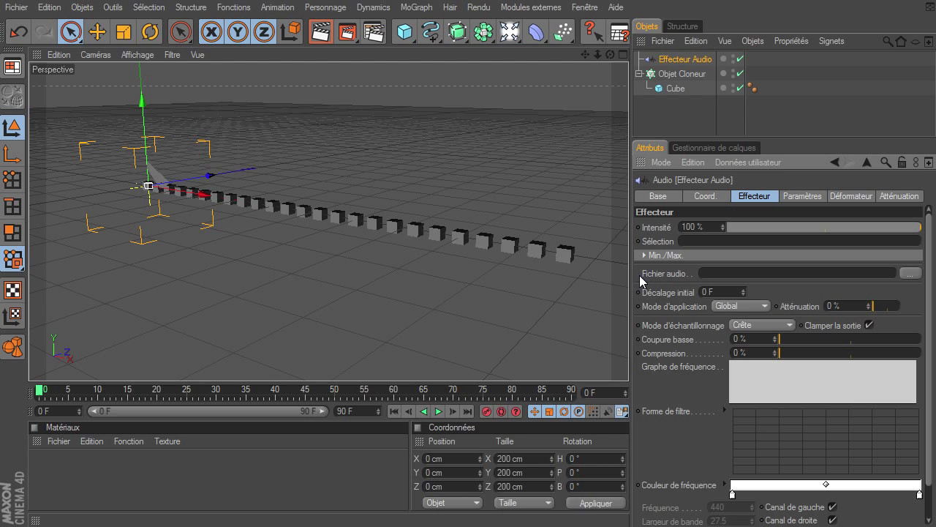
# Load kiff'on - Kung-Fu Funk.wav from the Musique library as the effector's Fichier audio.
pyautogui.click(703, 273)
pyautogui.click(910, 272)
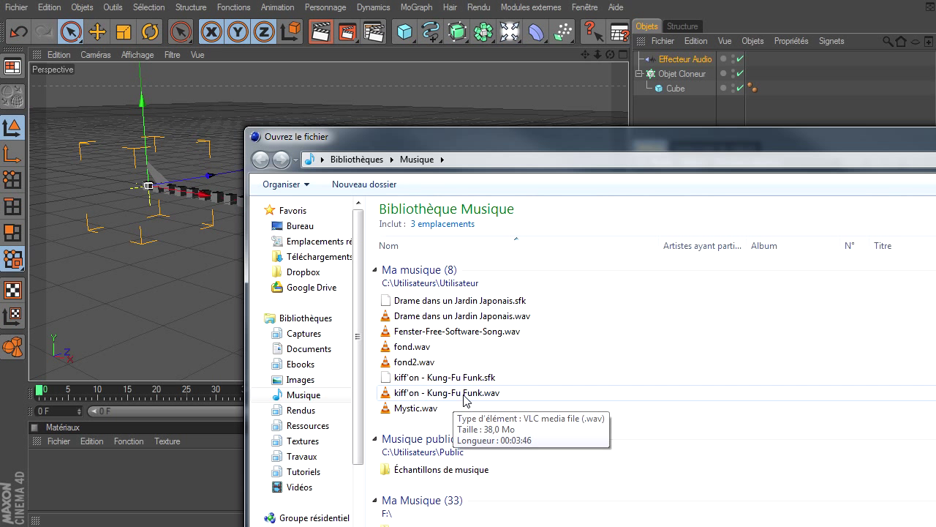
pyautogui.click(464, 396)
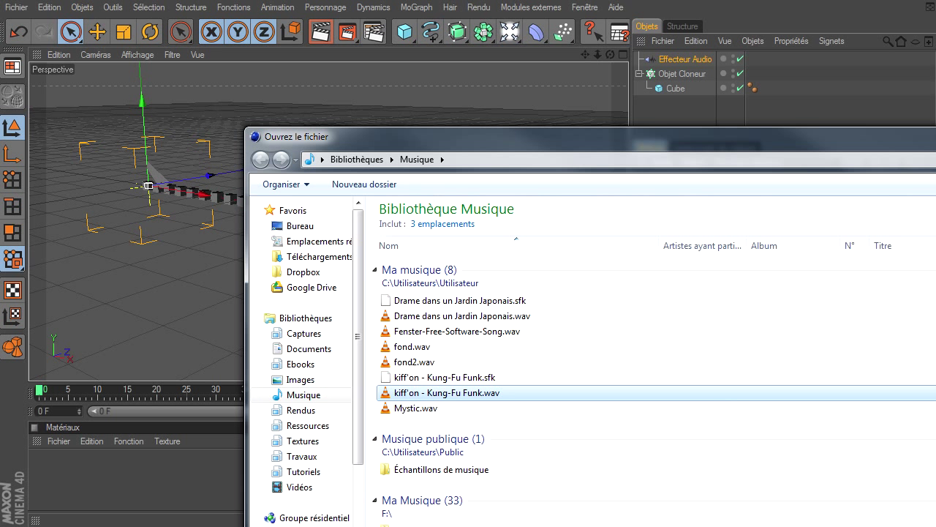
pyautogui.press('Return')
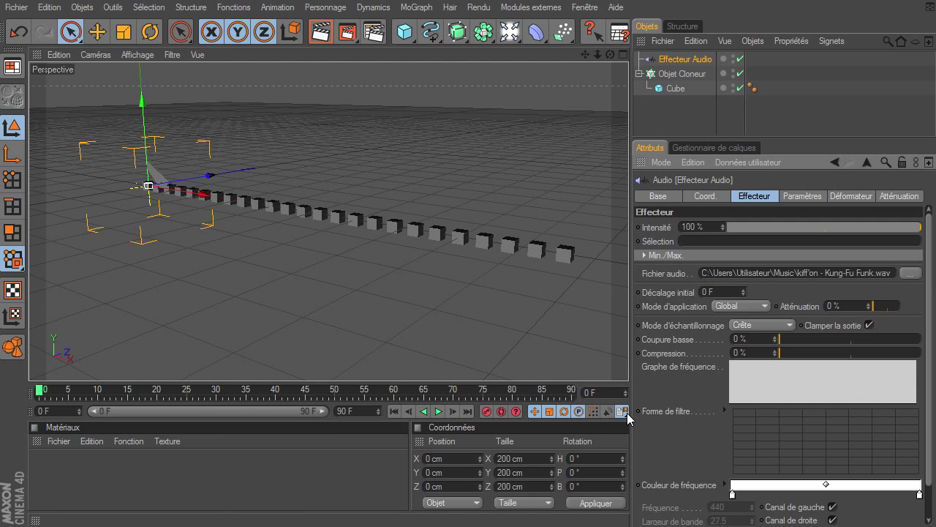
# Set the animation end frame to 1000 F and show the full 0–1000 range on the timeline.
pyautogui.click(351, 411)
pyautogui.hotkey('ctrl', 'a')
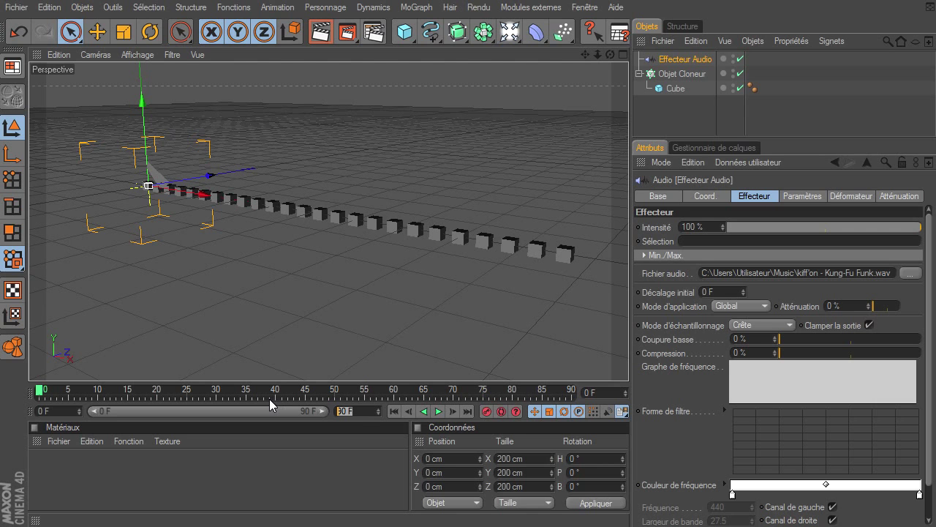
pyautogui.write('1000')
pyautogui.press('Return')
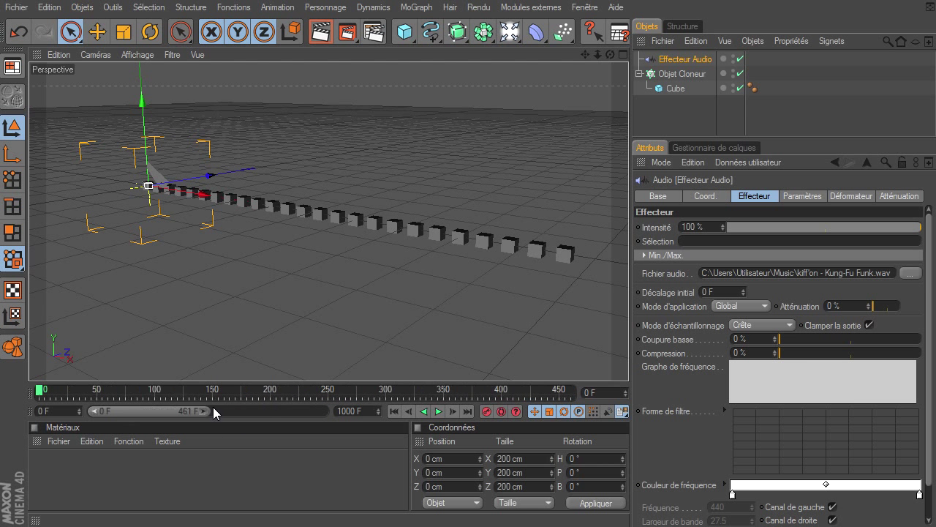
pyautogui.moveTo(124, 410); pyautogui.dragTo(375, 424)
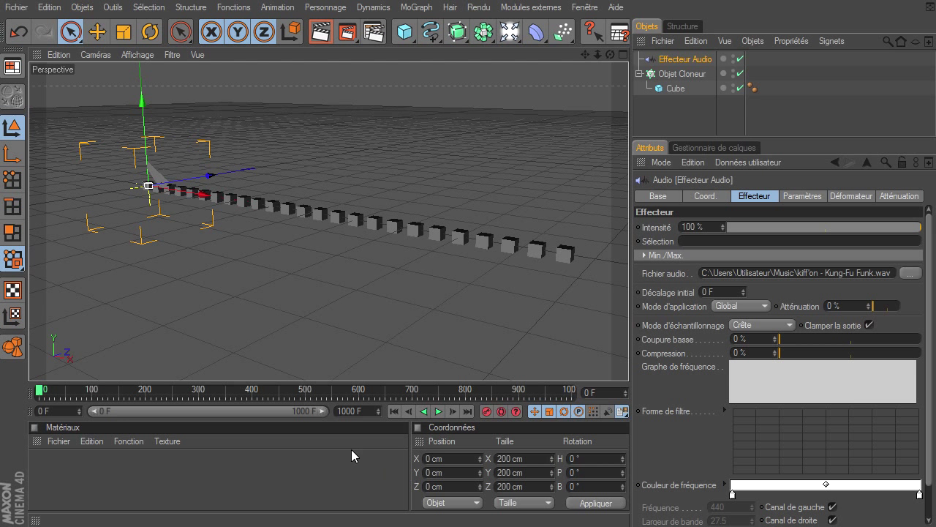
# Enable audio playback and preview the animation from frame 0 to 240 with sound.
pyautogui.click(439, 411)
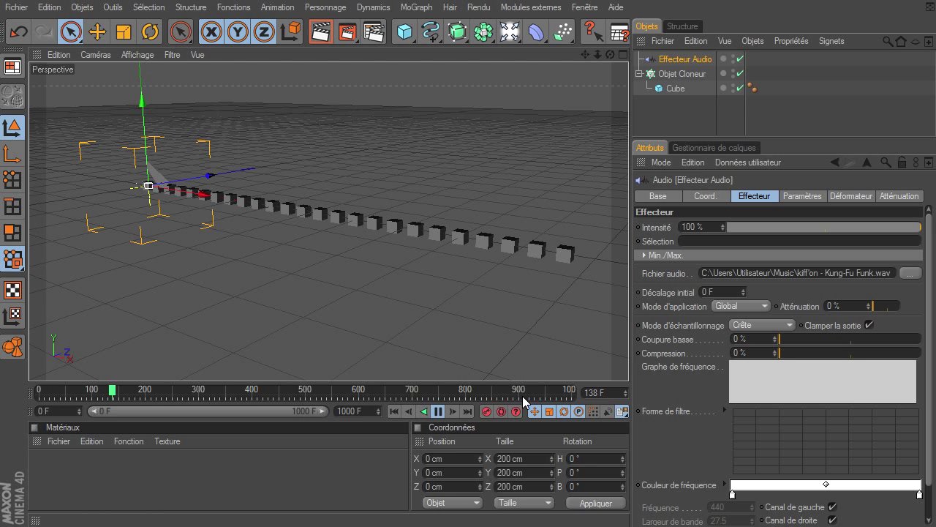
pyautogui.click(438, 413)
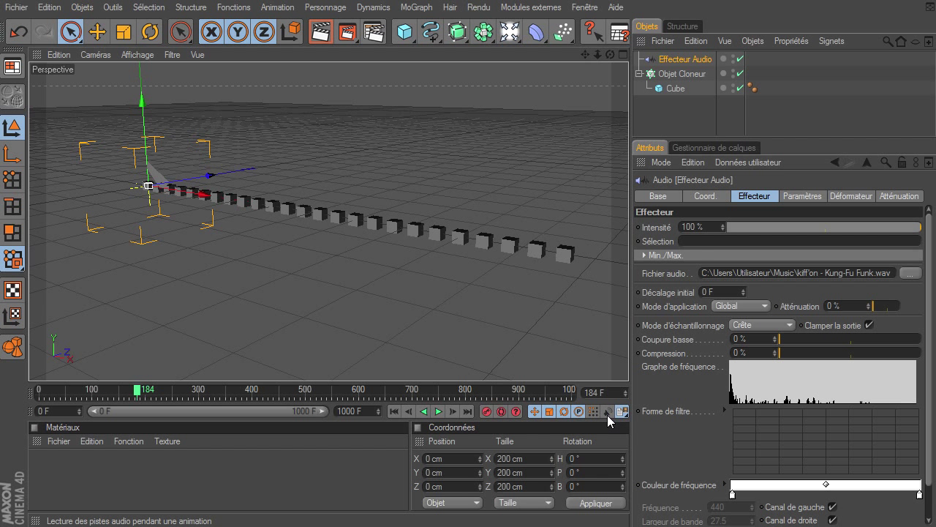
pyautogui.click(608, 412)
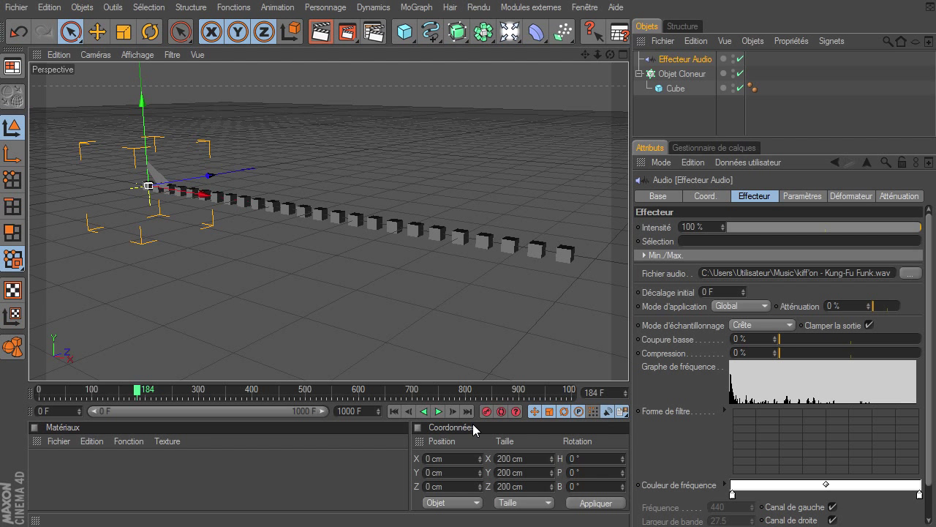
pyautogui.click(394, 412)
pyautogui.click(438, 411)
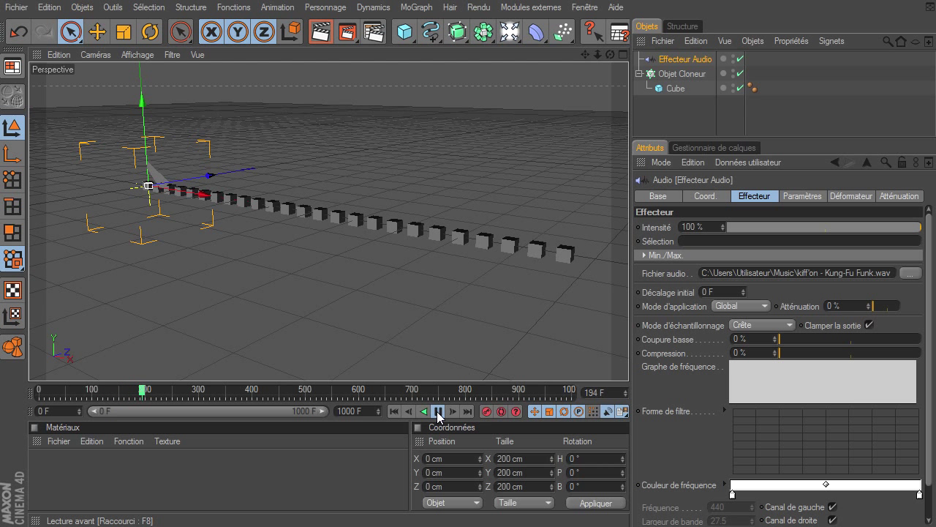
pyautogui.click(437, 411)
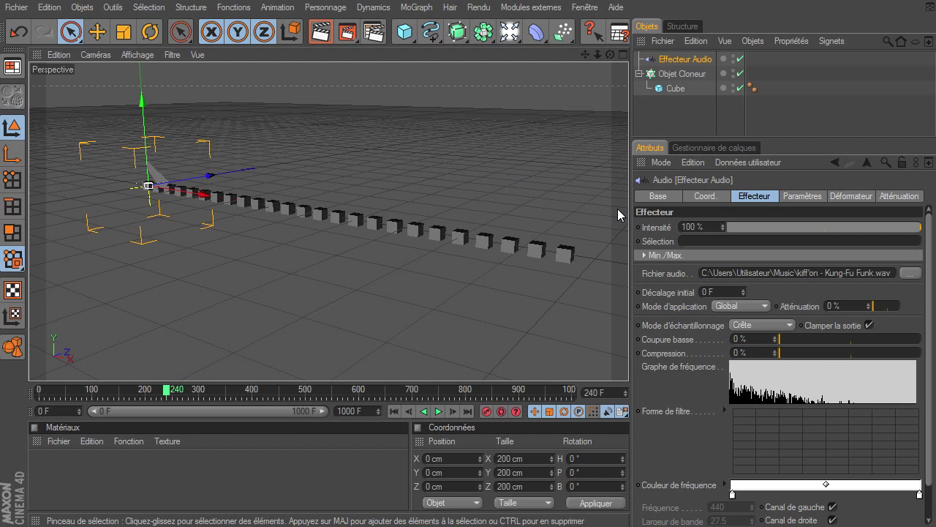
pyautogui.click(797, 197)
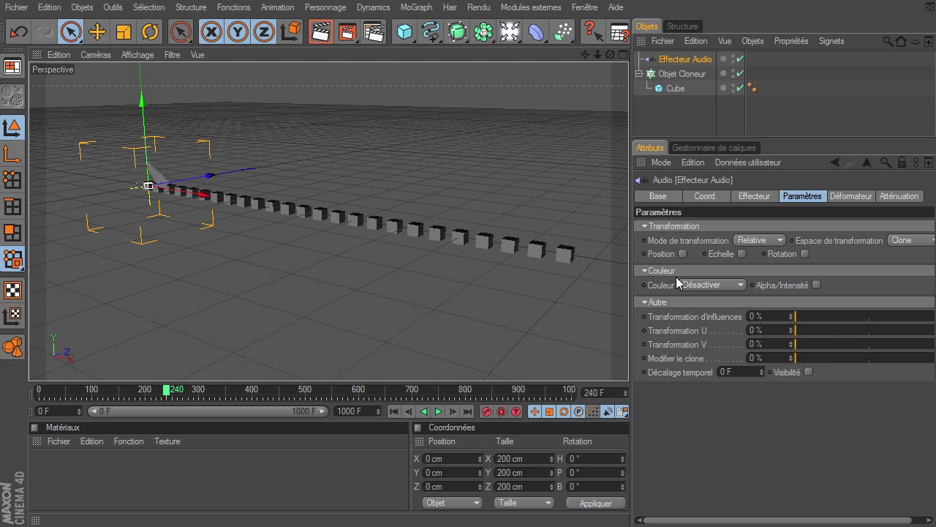
# Enable Echelle with E.Y 10 and preview the clones reacting to the music up to frame 405.
pyautogui.click(741, 254)
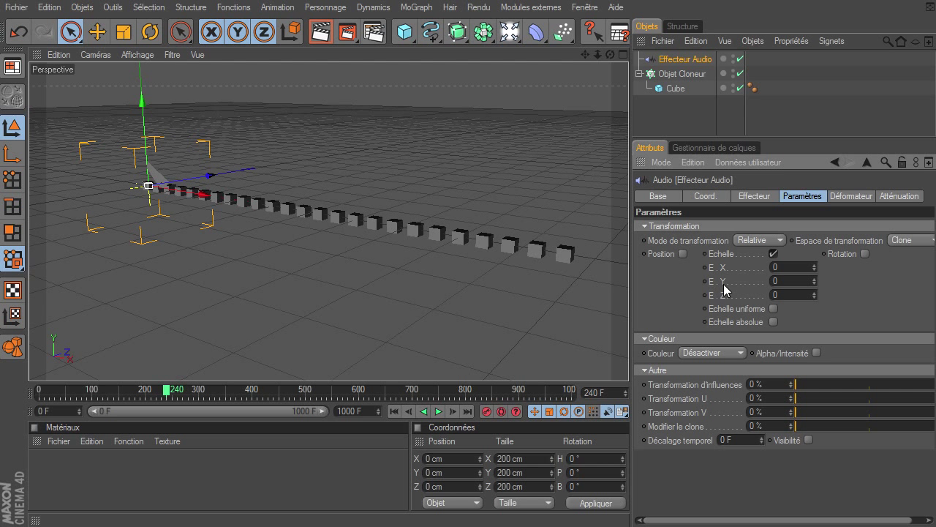
pyautogui.click(787, 282)
pyautogui.write('10')
pyautogui.press('Return')
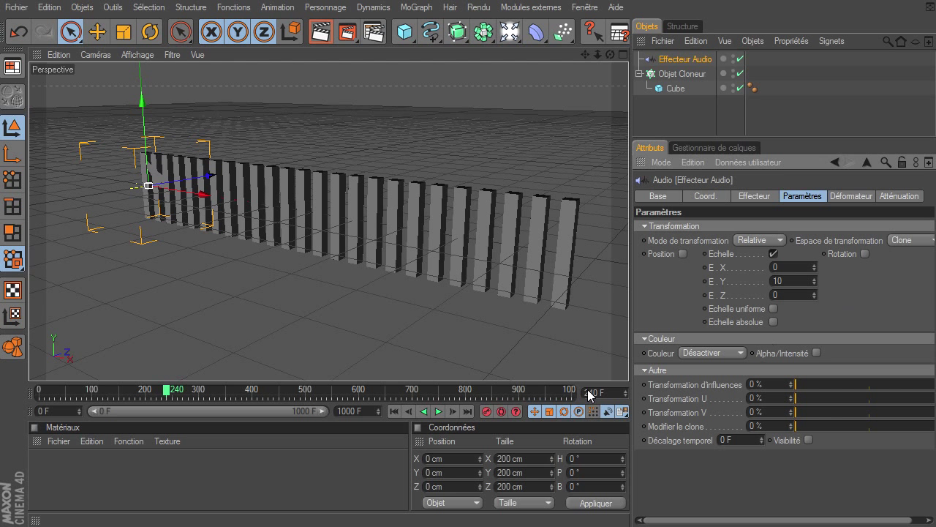
pyautogui.click(394, 411)
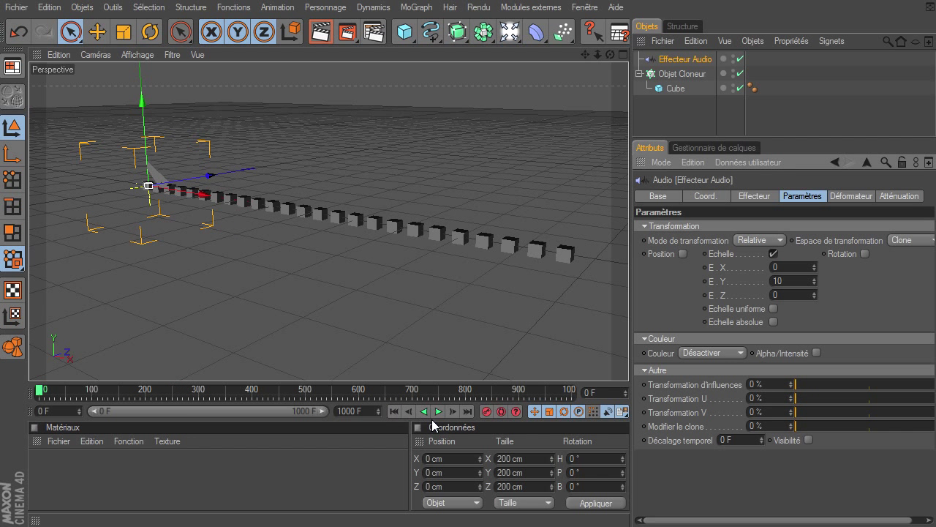
pyautogui.click(439, 411)
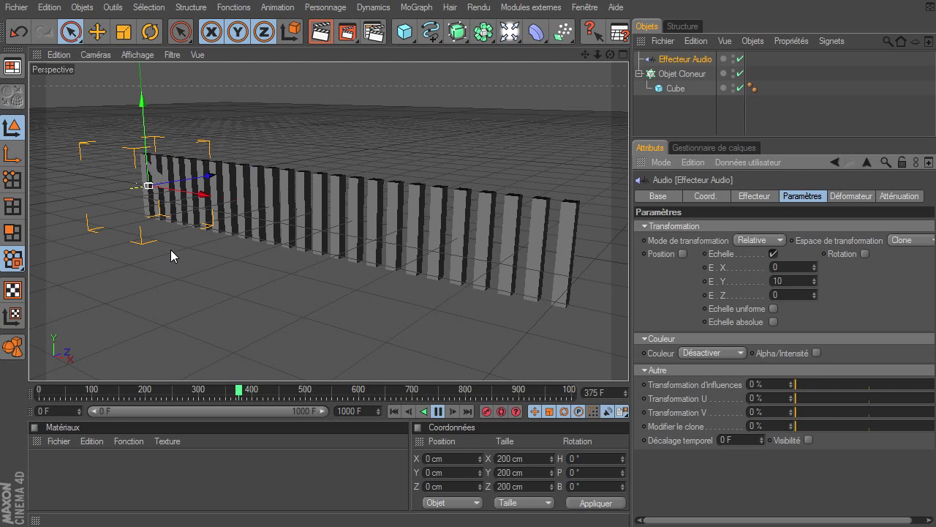
pyautogui.click(438, 411)
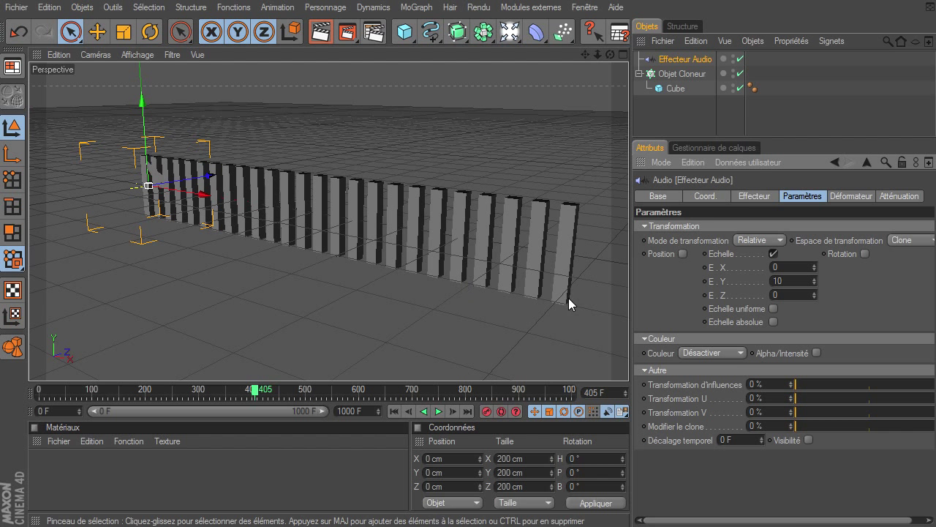
pyautogui.click(753, 197)
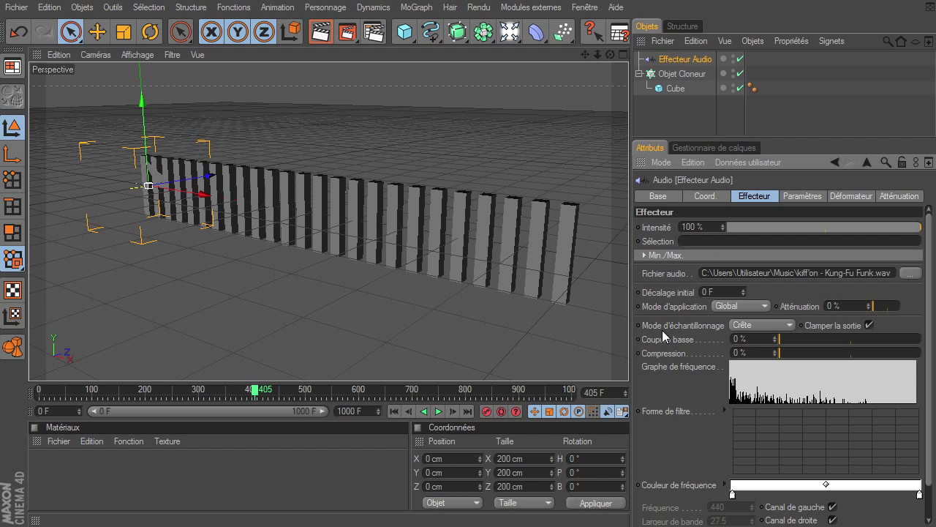
# Set Mode d'application to Par étapes, replay the animation, and orbit to a lower frontal view.
pyautogui.click(725, 307)
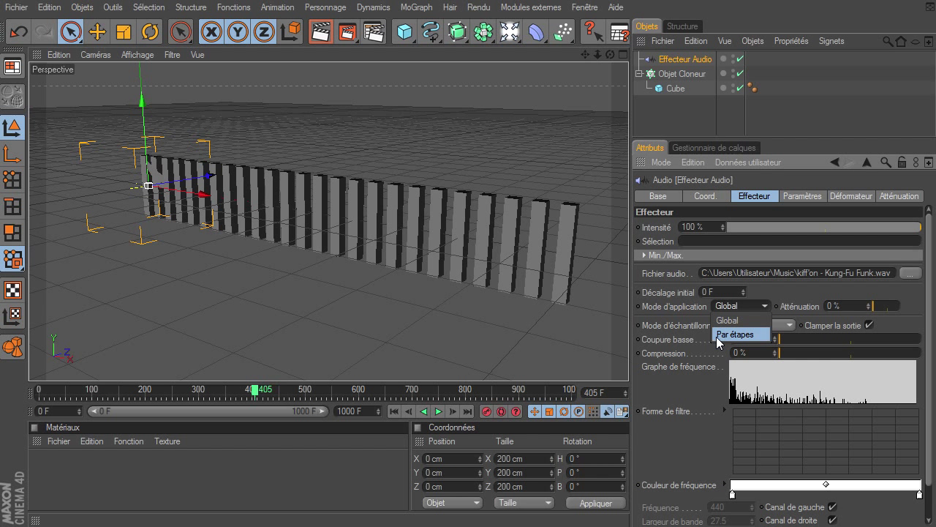
pyautogui.click(719, 335)
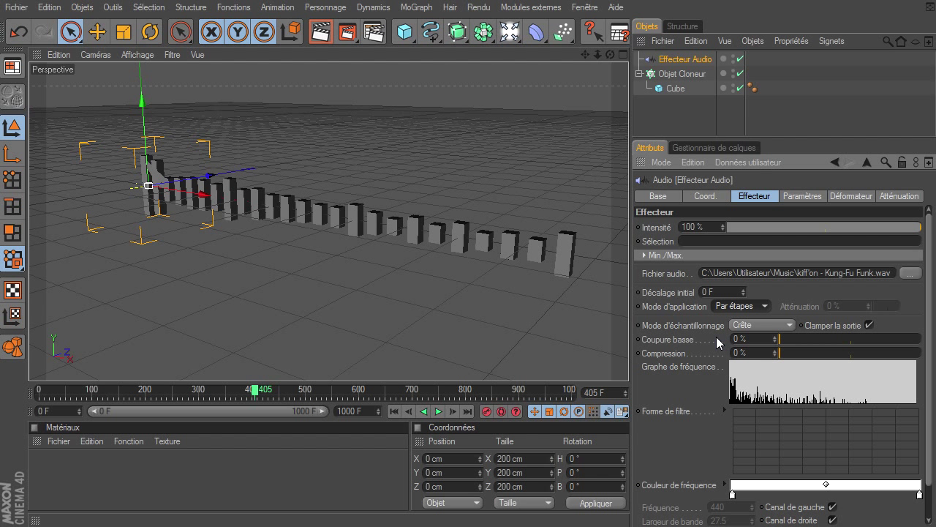
pyautogui.click(395, 412)
pyautogui.click(439, 411)
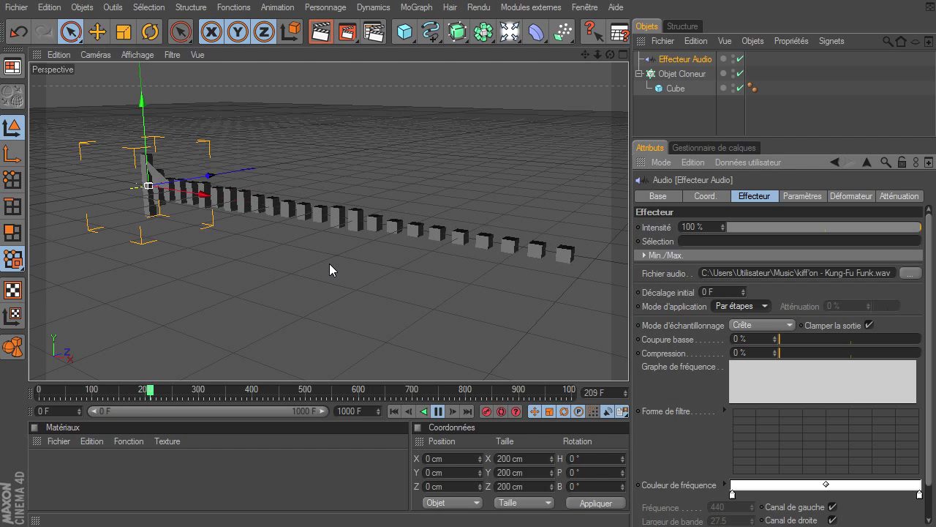
pyautogui.click(437, 415)
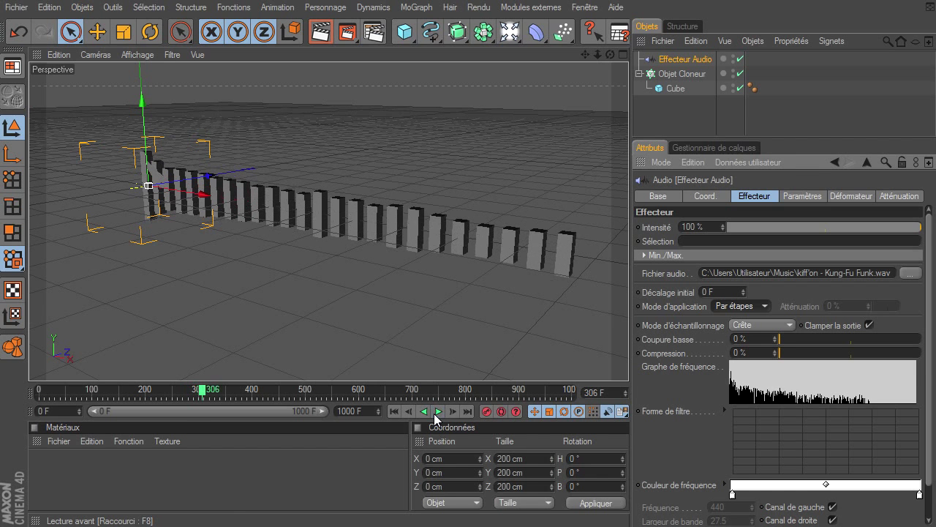
pyautogui.moveTo(612, 55); pyautogui.dragTo(633, 363)
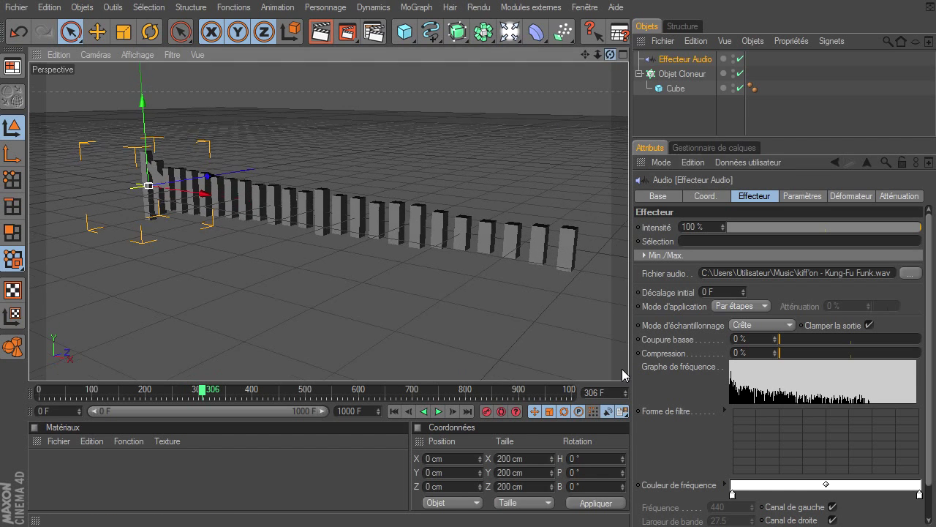
# Create material Mat with Spécularité off and a Dégradé texture in its colour channel.
pyautogui.doubleClick(137, 484)
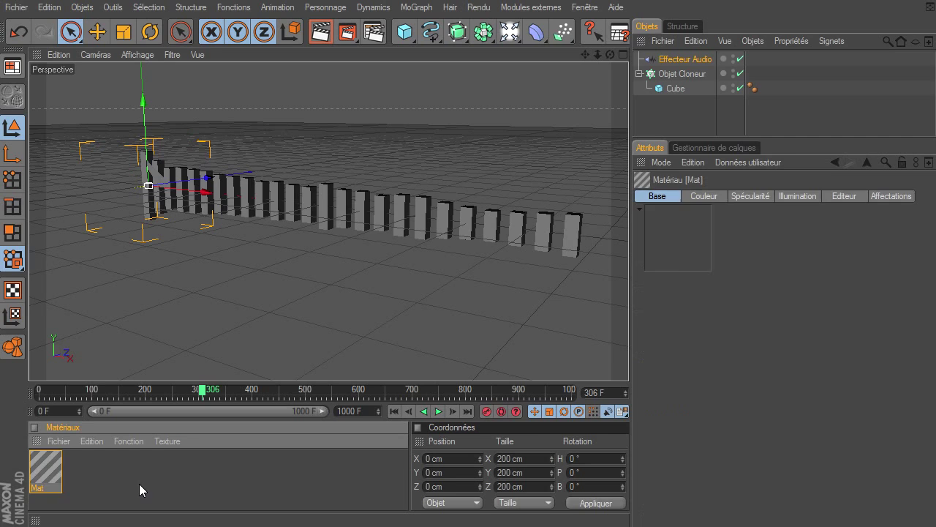
pyautogui.doubleClick(56, 476)
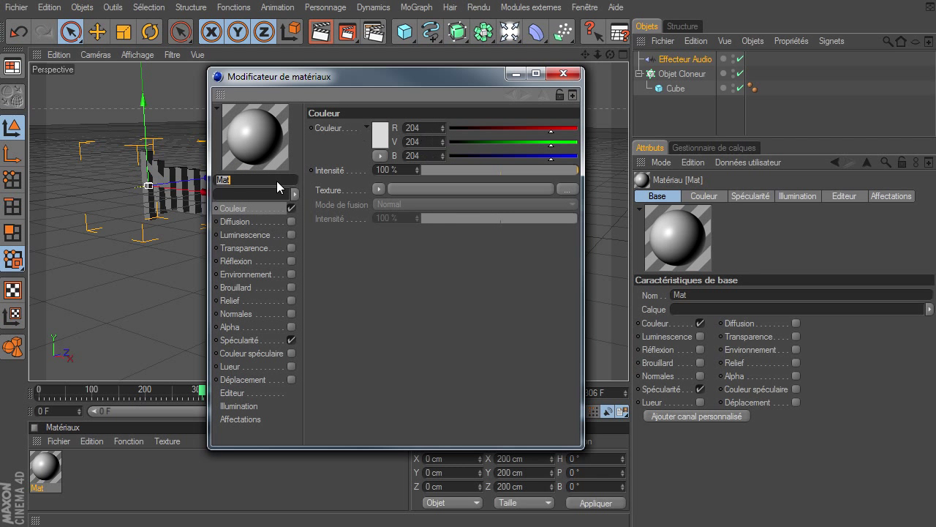
pyautogui.click(291, 341)
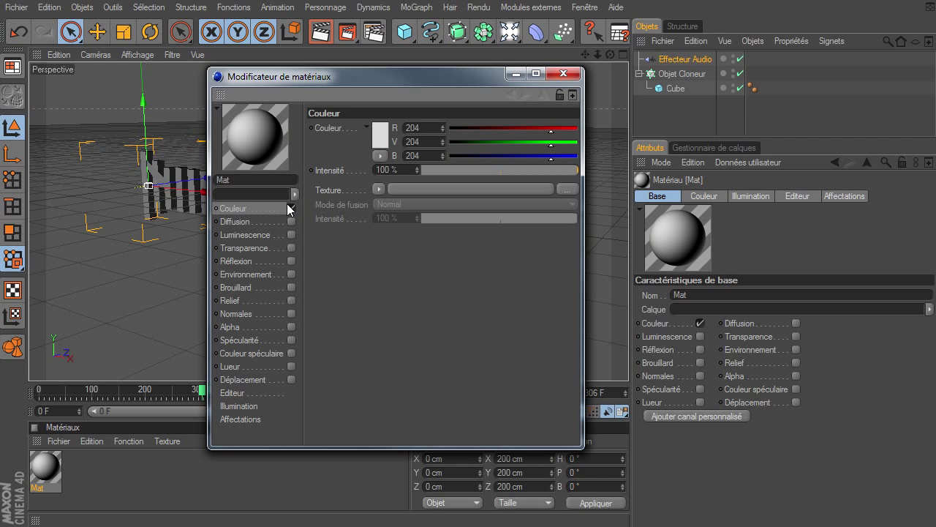
pyautogui.click(378, 190)
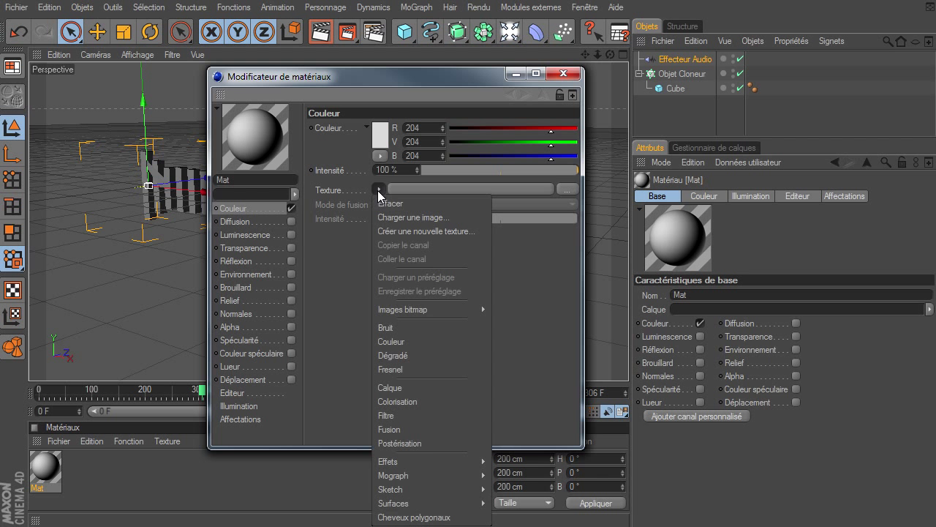
pyautogui.click(403, 357)
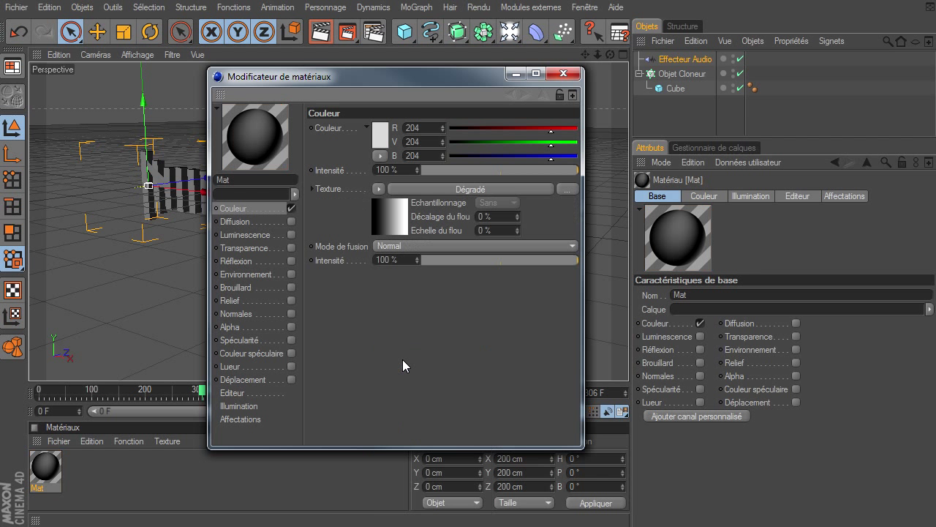
pyautogui.click(403, 190)
# Set the gradient's left end to orange and right end to yellow.
pyautogui.doubleClick(371, 216)
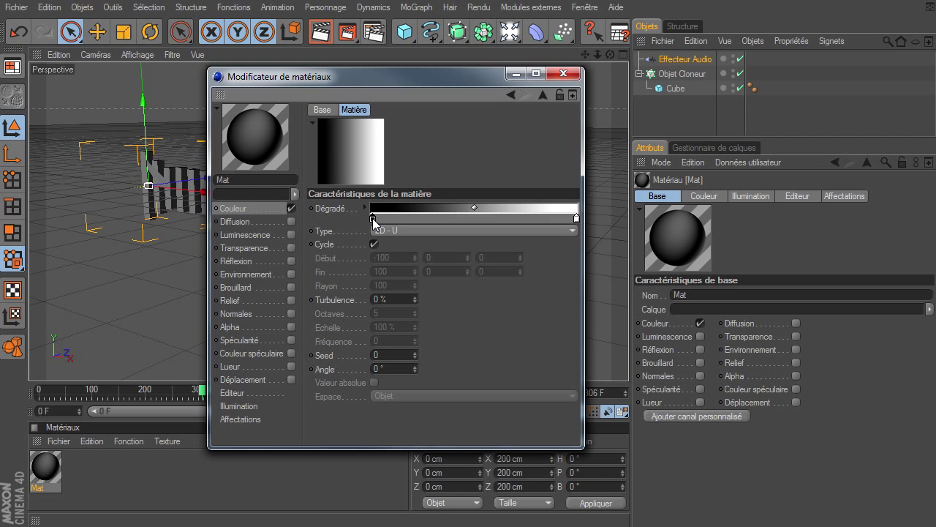
pyautogui.moveTo(340, 175); pyautogui.dragTo(392, 185)
pyautogui.moveTo(340, 171); pyautogui.dragTo(346, 174)
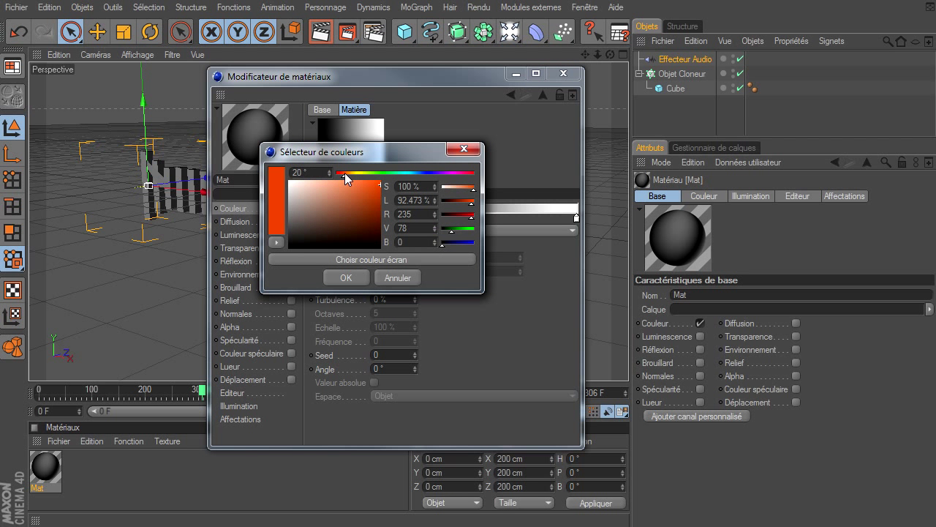
pyautogui.click(347, 277)
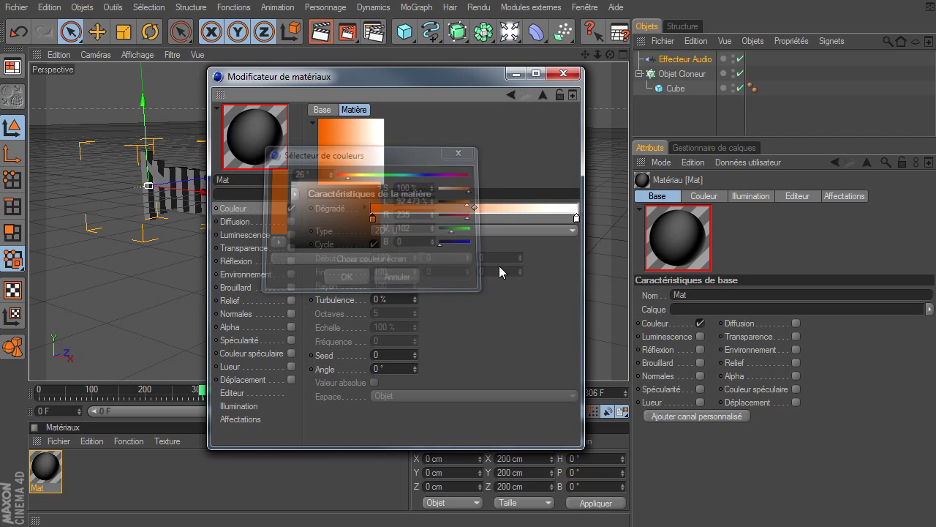
pyautogui.doubleClick(577, 218)
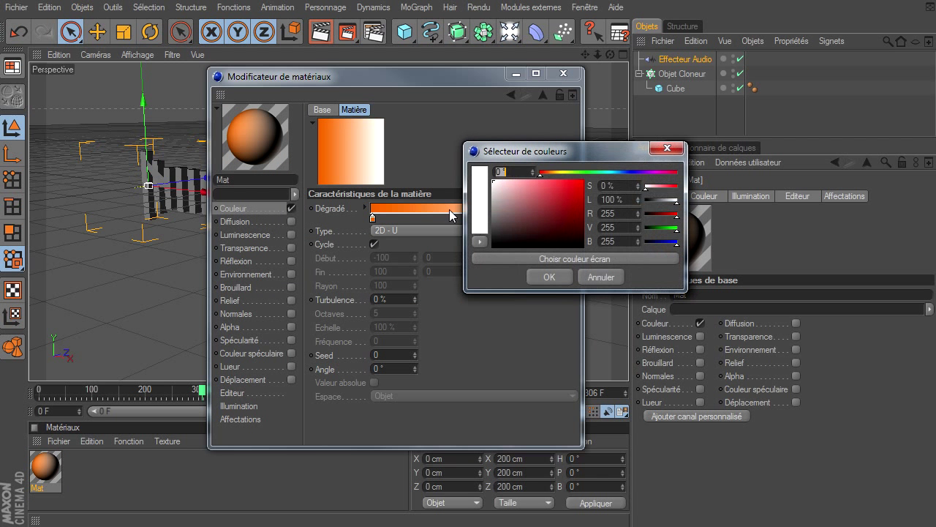
pyautogui.click(559, 173)
pyautogui.click(583, 182)
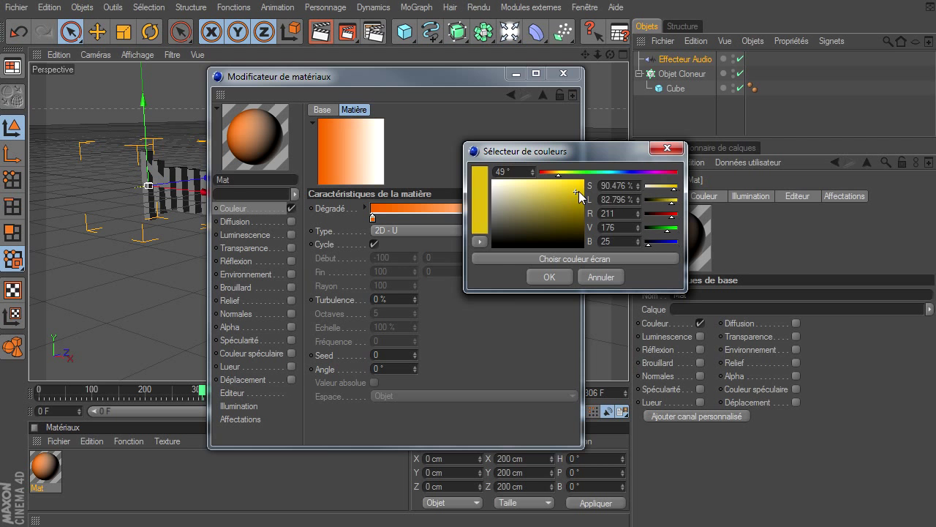
pyautogui.click(562, 278)
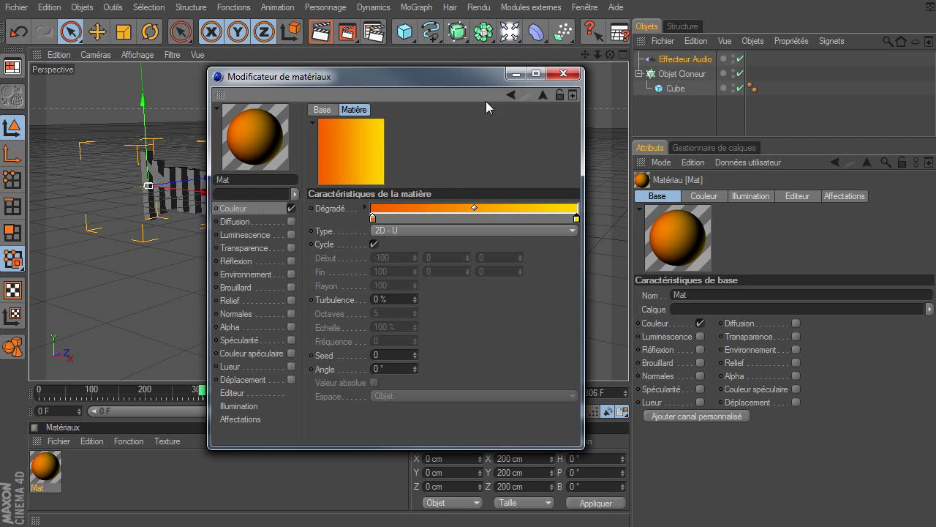
pyautogui.click(557, 75)
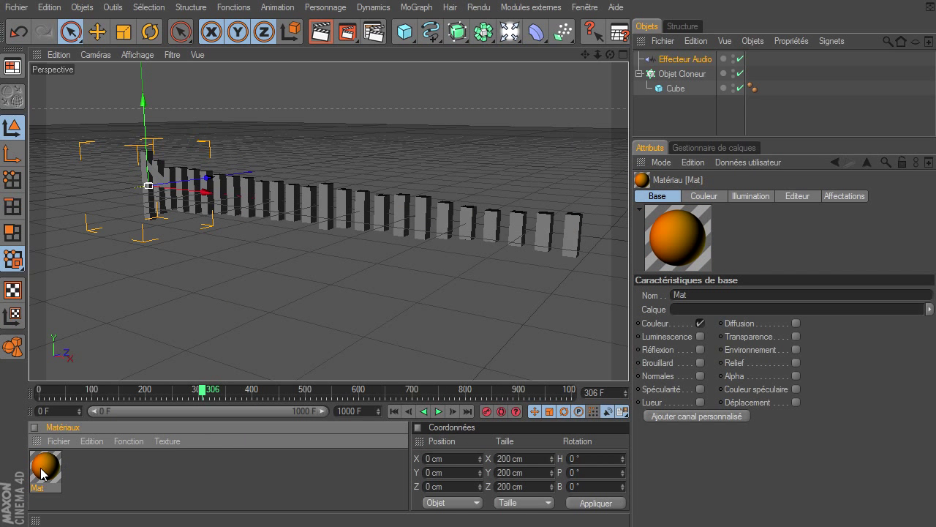
# Apply the Mat material to the cube cloner and render a preview.
pyautogui.moveTo(667, 78); pyautogui.dragTo(669, 75)
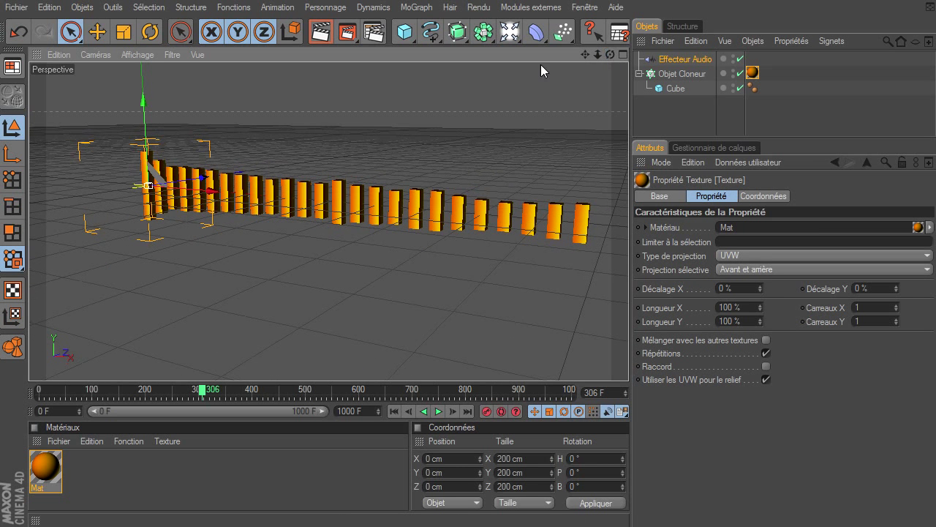
pyautogui.click(321, 31)
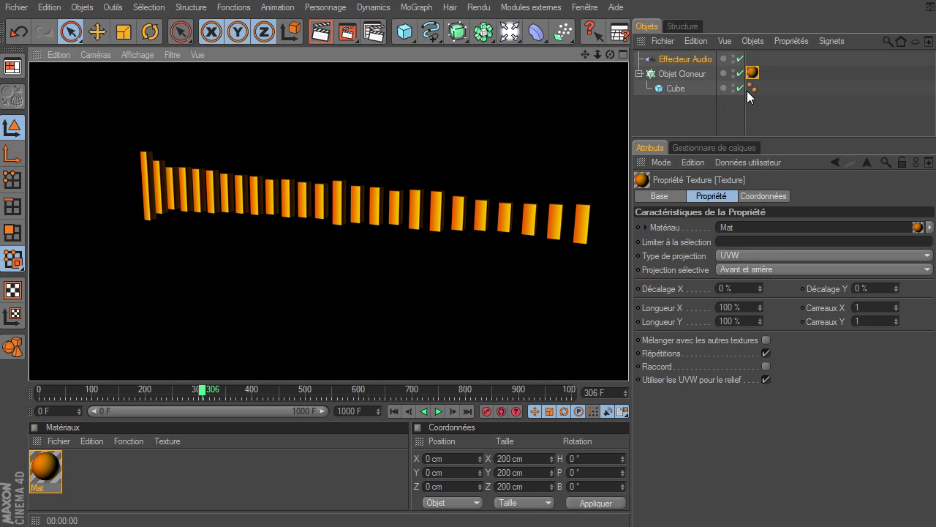
pyautogui.click(753, 74)
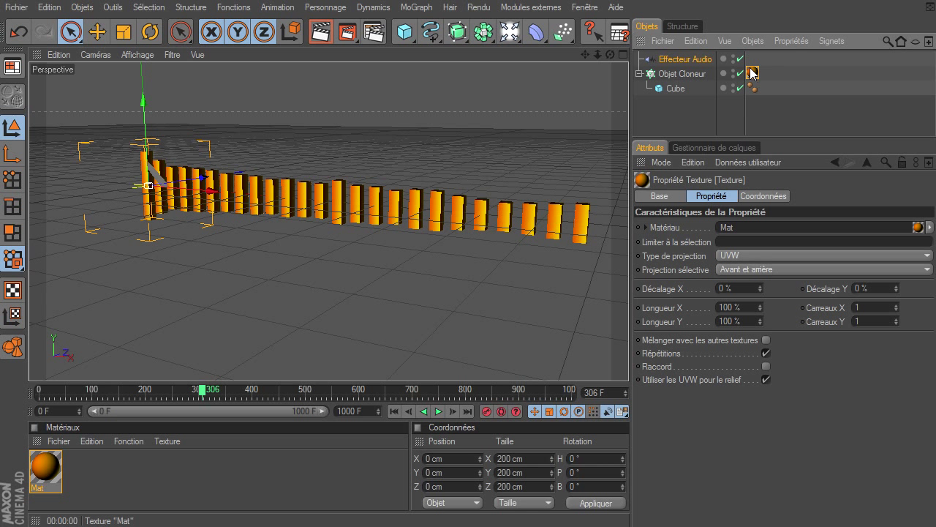
# Set the texture projection to Planaire and re-render to see the orange and yellow cubes.
pyautogui.click(750, 257)
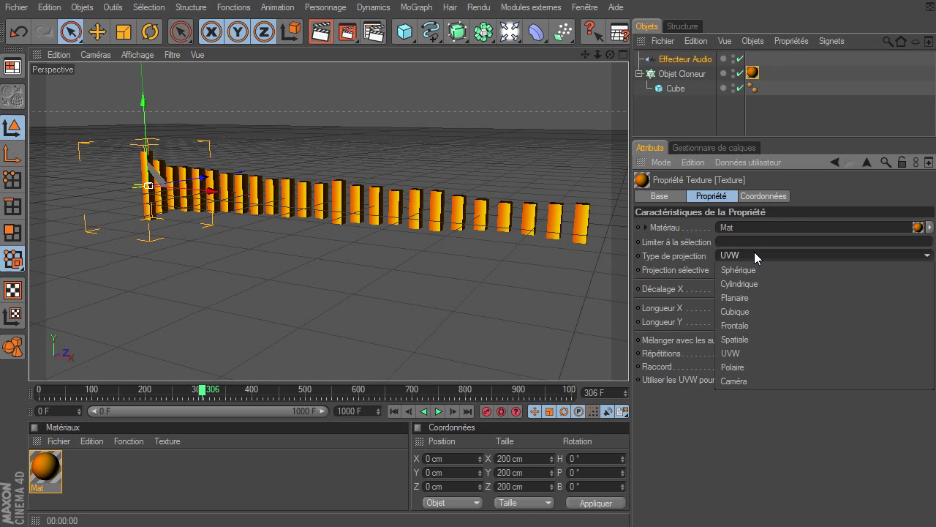
pyautogui.click(740, 300)
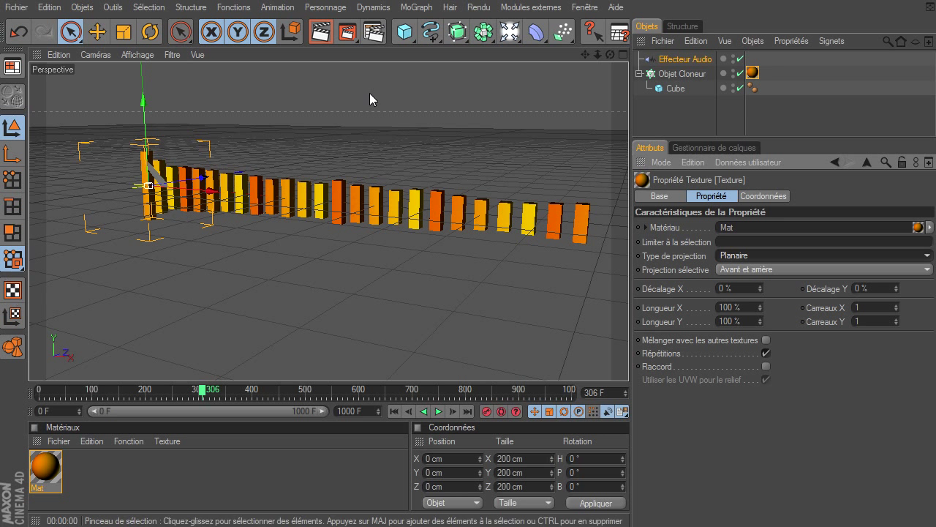
pyautogui.click(322, 32)
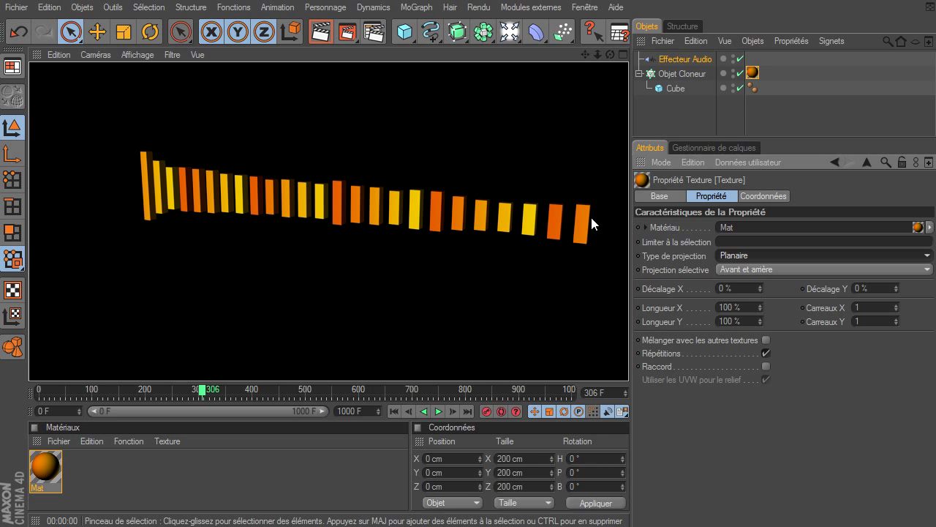
pyautogui.click(752, 73)
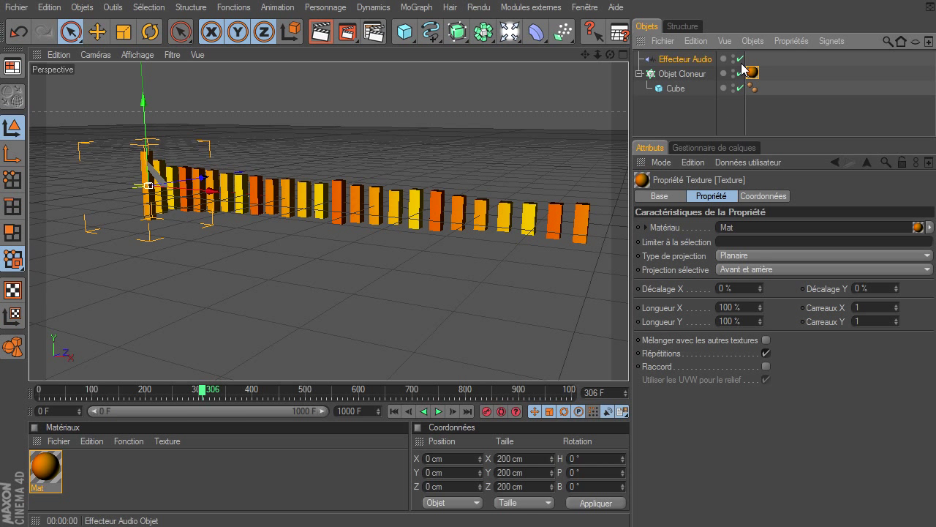
# Centre the cloner's texture projection on the clones and fit it to the object, including the child cubes.
pyautogui.click(11, 293)
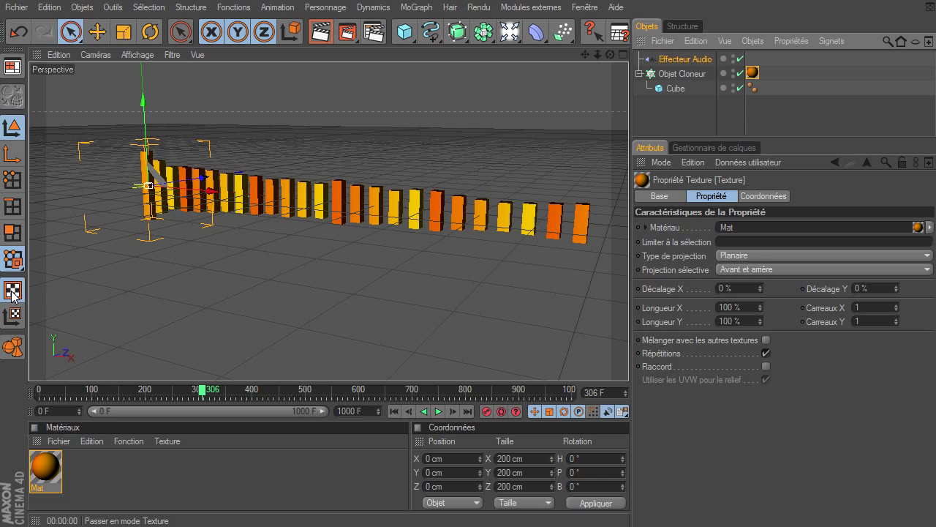
pyautogui.click(702, 72)
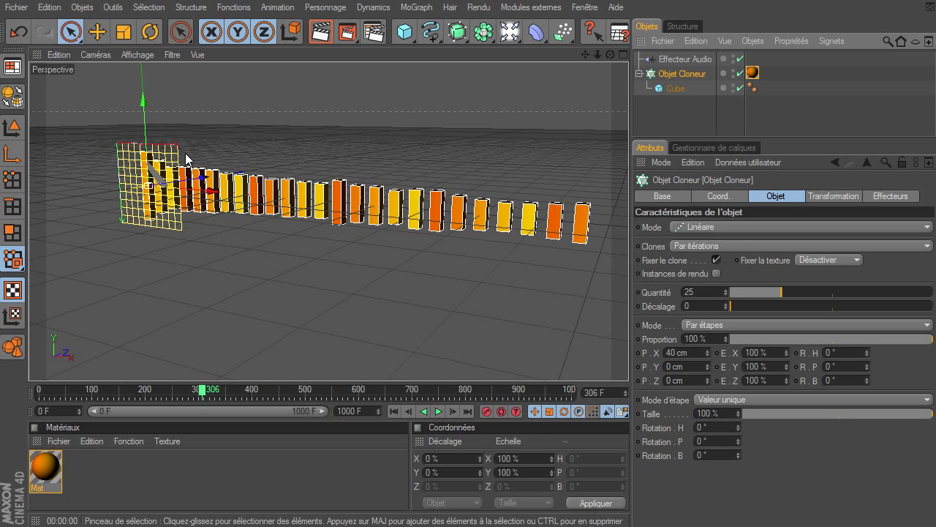
pyautogui.moveTo(243, 194)
pyautogui.mouseDown()
pyautogui.moveTo(629, 364)
pyautogui.moveTo(108, 178)
pyautogui.mouseUp()
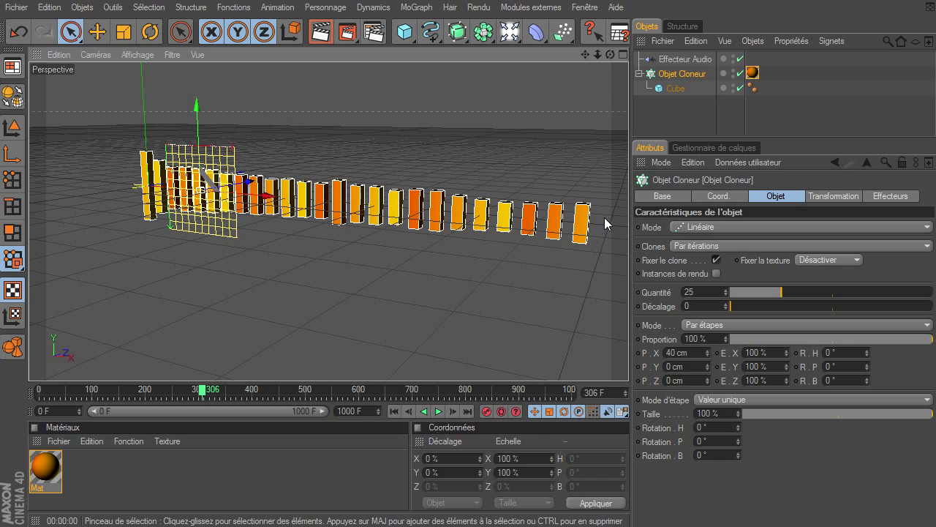
pyautogui.click(752, 73)
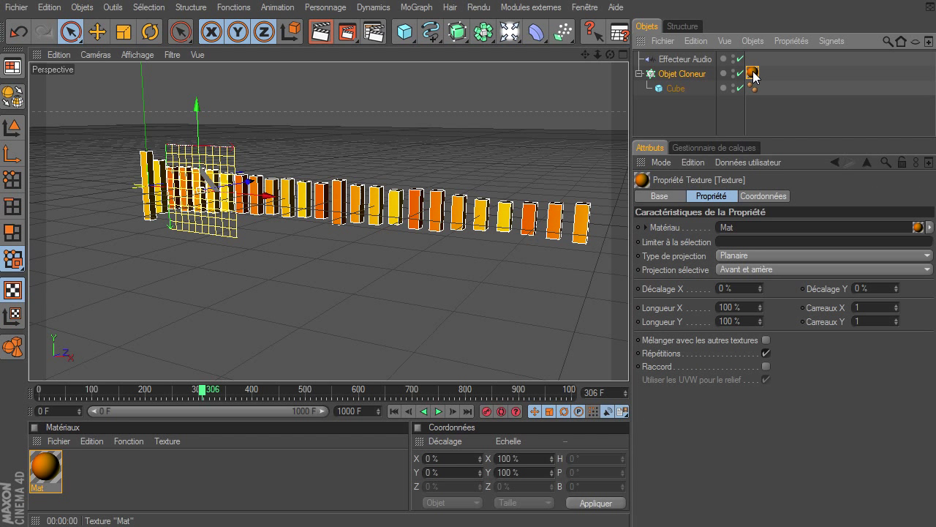
pyautogui.rightClick(754, 76)
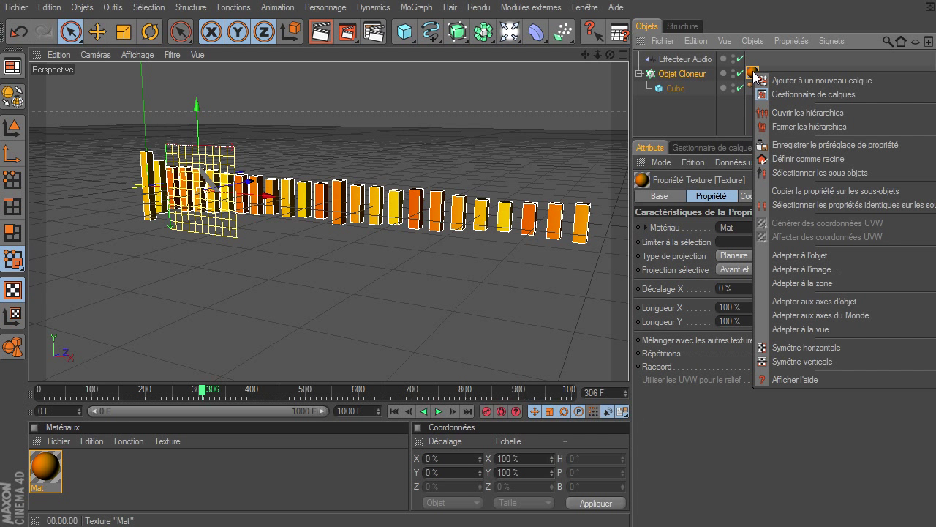
pyautogui.click(780, 256)
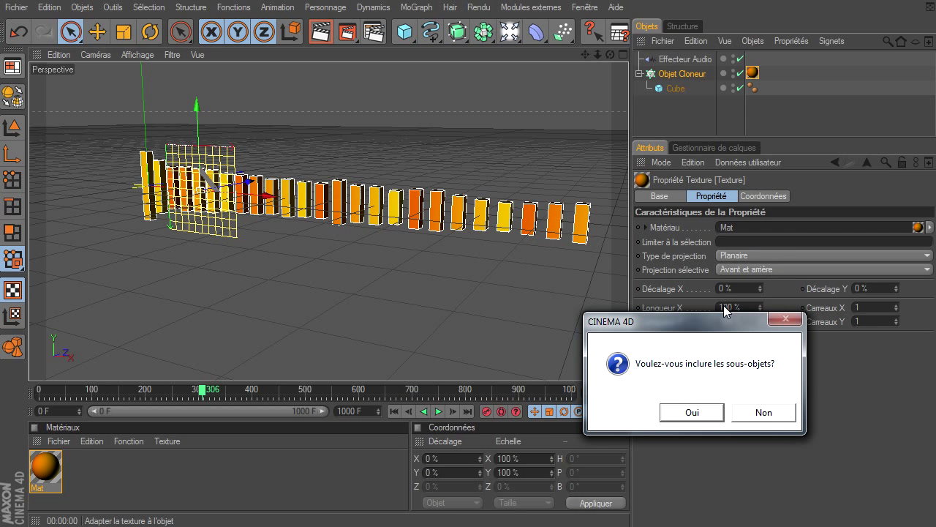
pyautogui.click(681, 420)
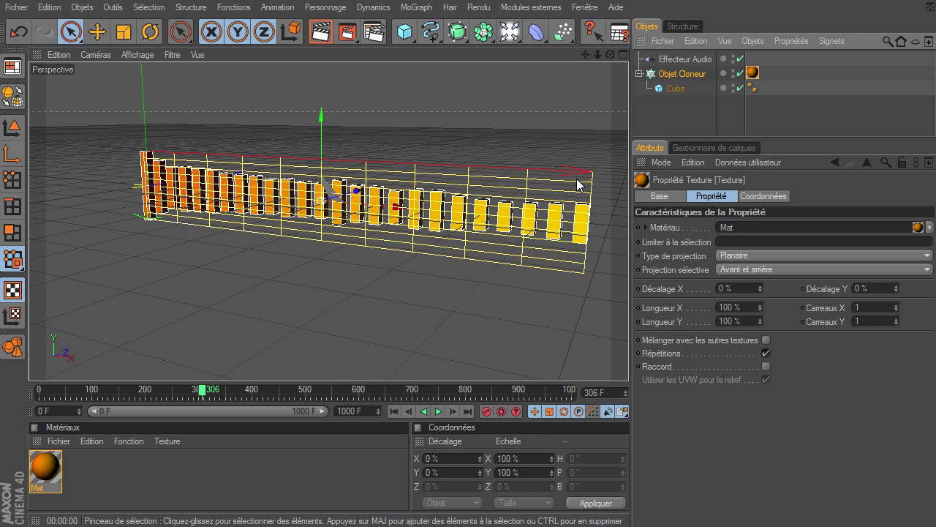
# Return to object selection and pan the view onto the cube row.
pyautogui.click(124, 35)
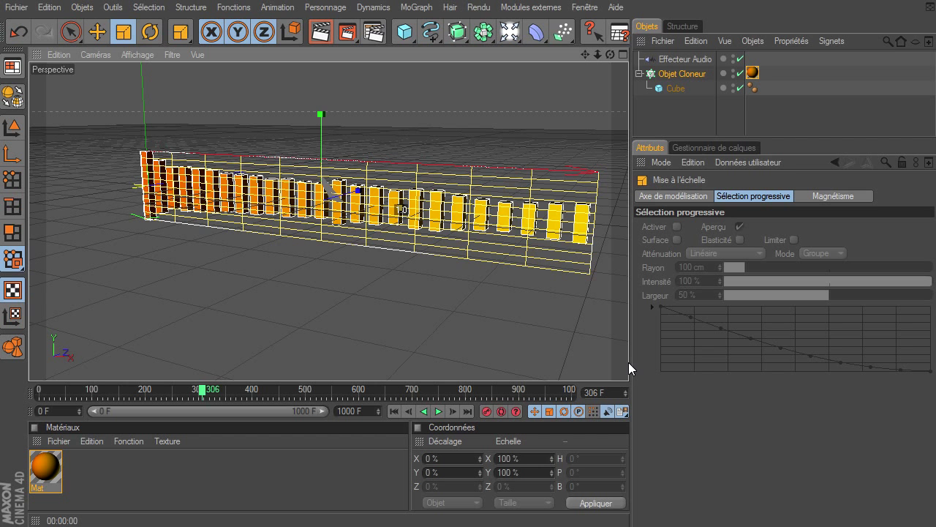
pyautogui.click(71, 31)
pyautogui.click(107, 228)
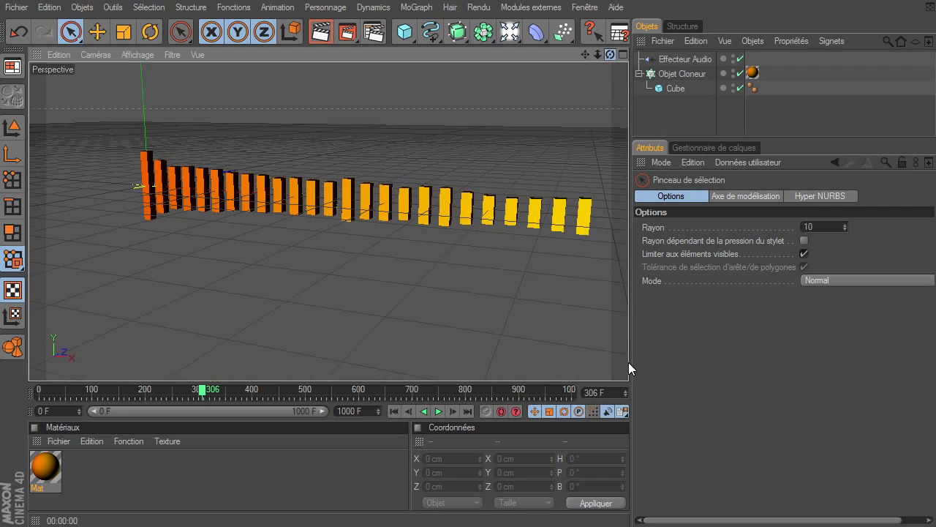
pyautogui.moveTo(585, 54); pyautogui.dragTo(616, 79)
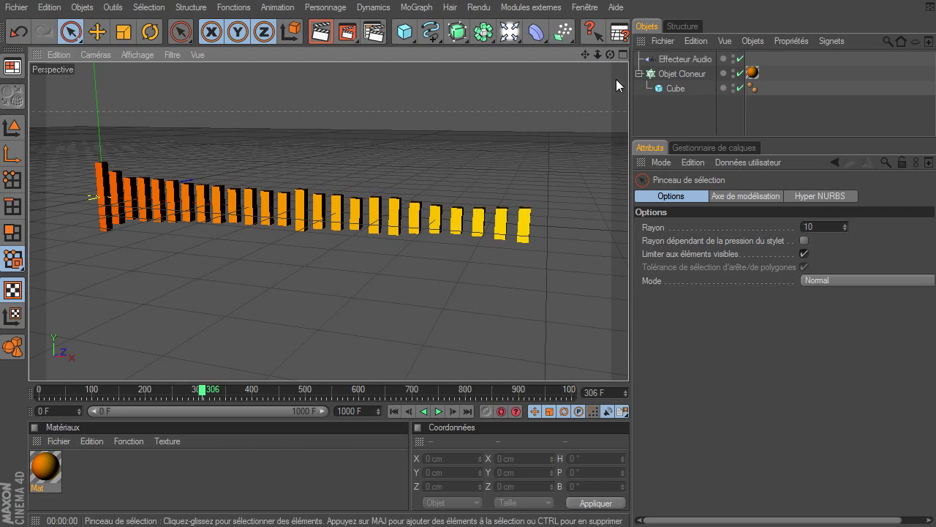
# Replay the animation from frame 0 and pause it at frame 147.
pyautogui.click(16, 133)
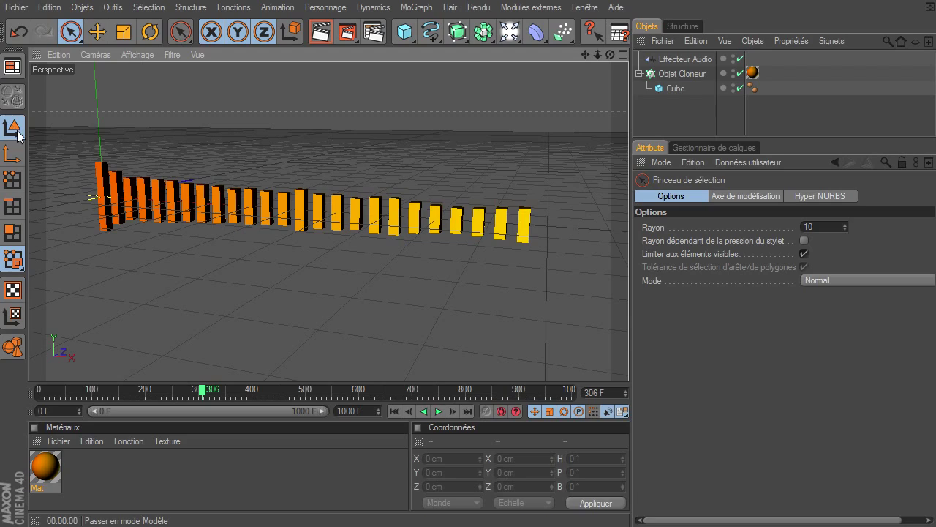
pyautogui.click(399, 412)
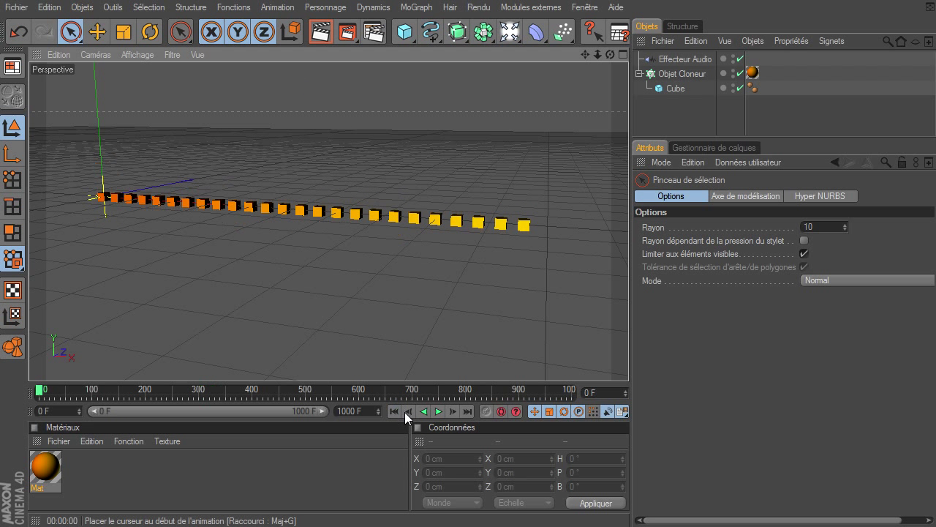
pyautogui.click(438, 411)
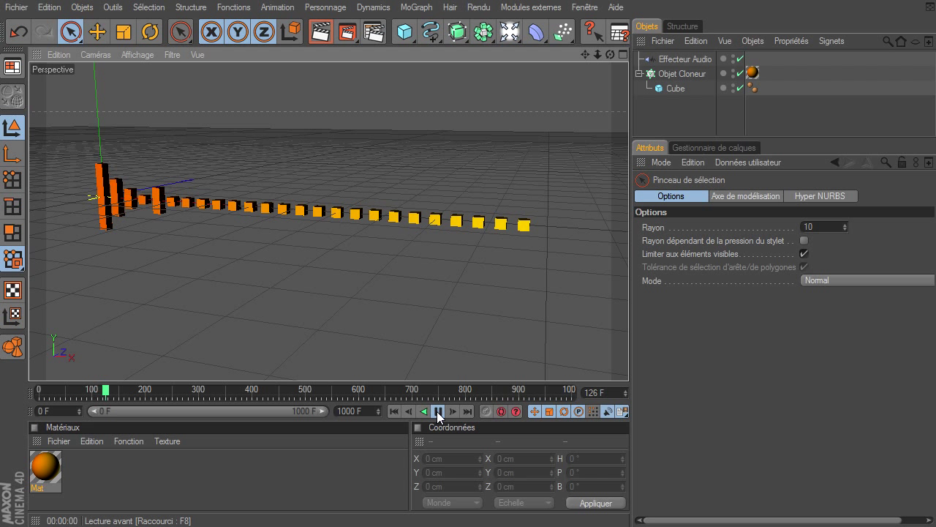
pyautogui.click(438, 411)
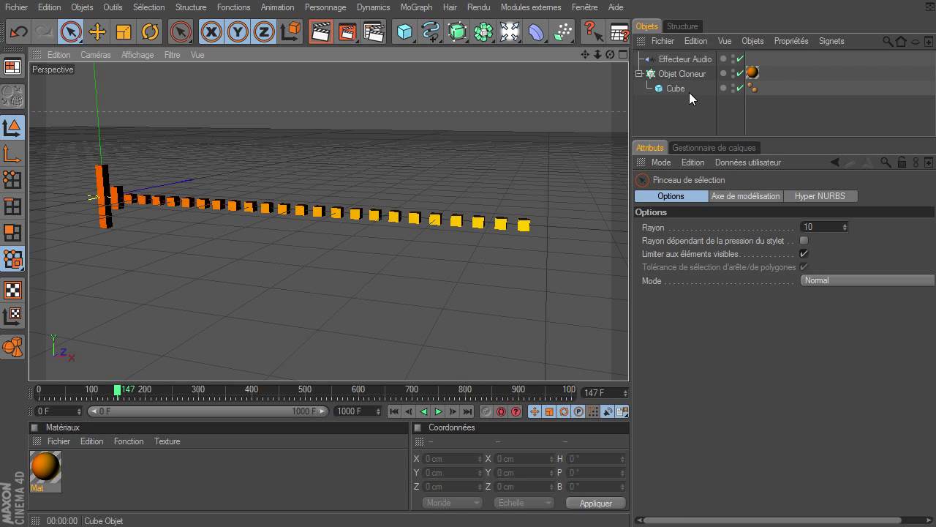
pyautogui.click(411, 9)
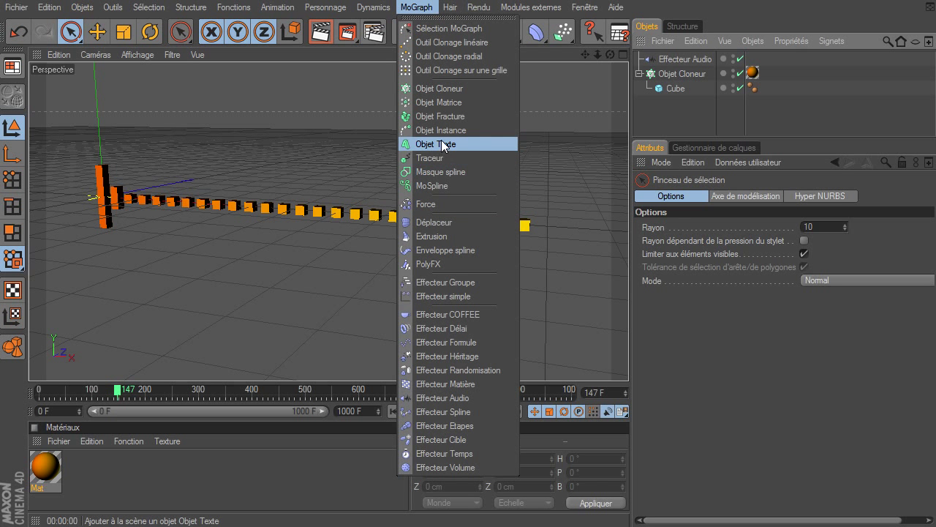
# Add a text object with centred alignment and the AvantGarde LT Medium font.
pyautogui.click(437, 144)
pyautogui.click(746, 196)
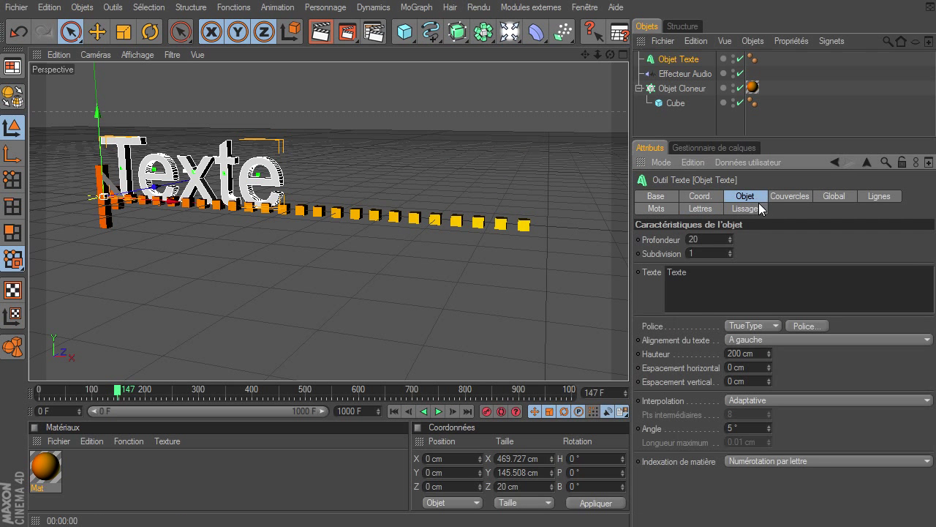
pyautogui.click(764, 339)
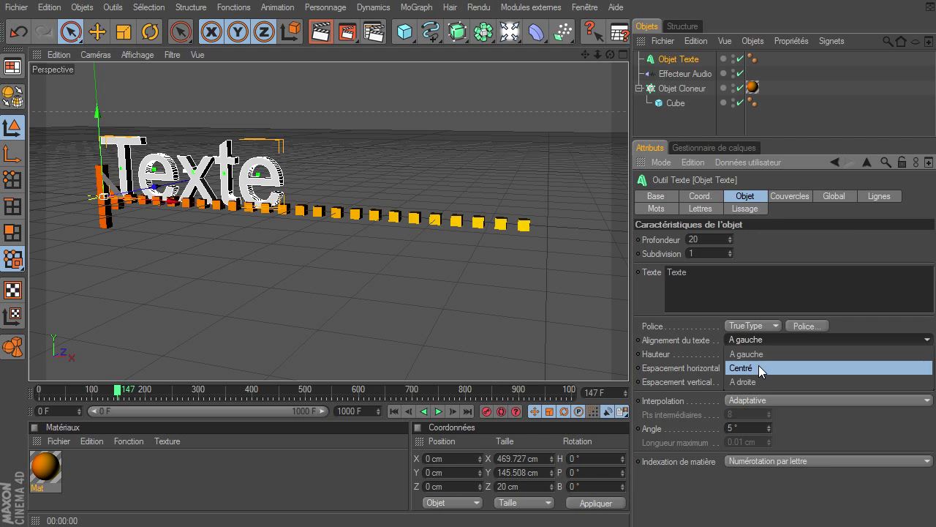
pyautogui.click(758, 367)
pyautogui.click(802, 324)
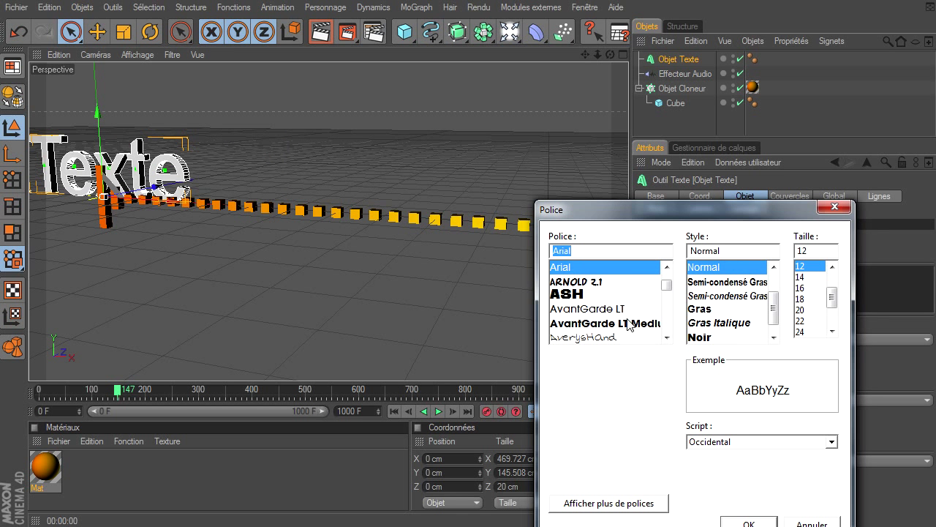
pyautogui.click(630, 324)
pyautogui.click(744, 521)
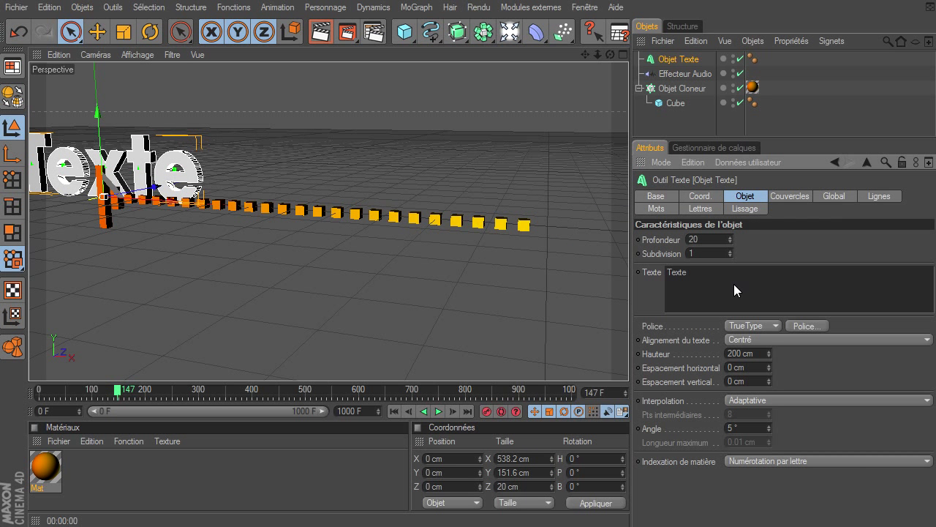
# Change the text to 'Kiff'on - kung-Fu Funk' and set its height to 100 cm.
pyautogui.doubleClick(734, 284)
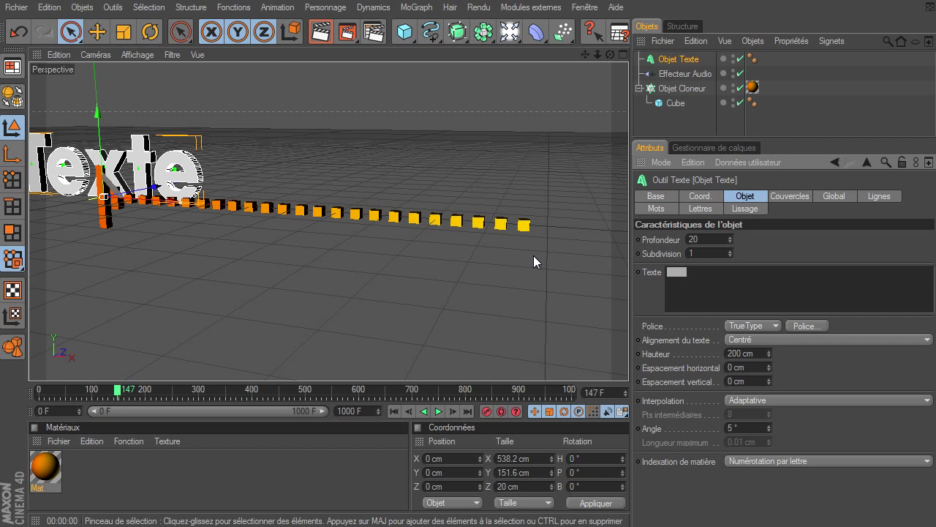
pyautogui.write("Kiff'on - k")
pyautogui.write('ung-')
pyautogui.write('Fu Funk')
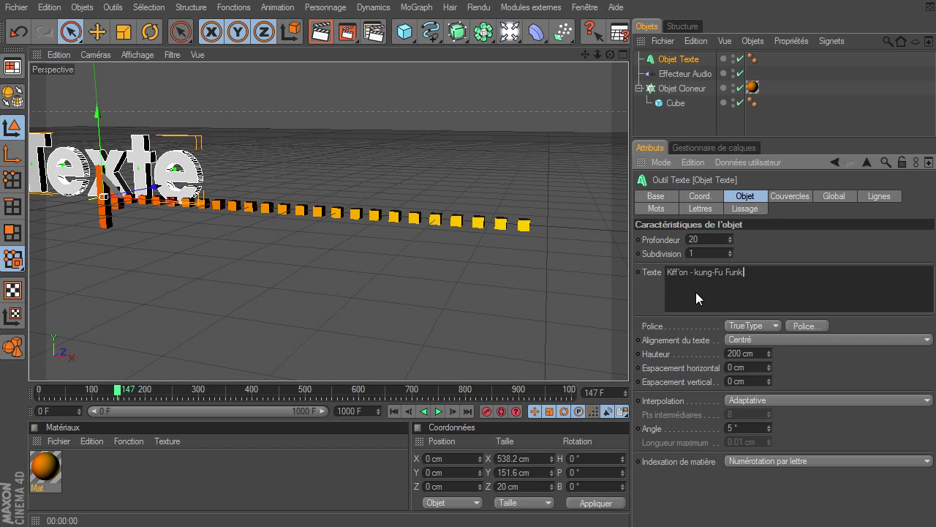
pyautogui.click(683, 487)
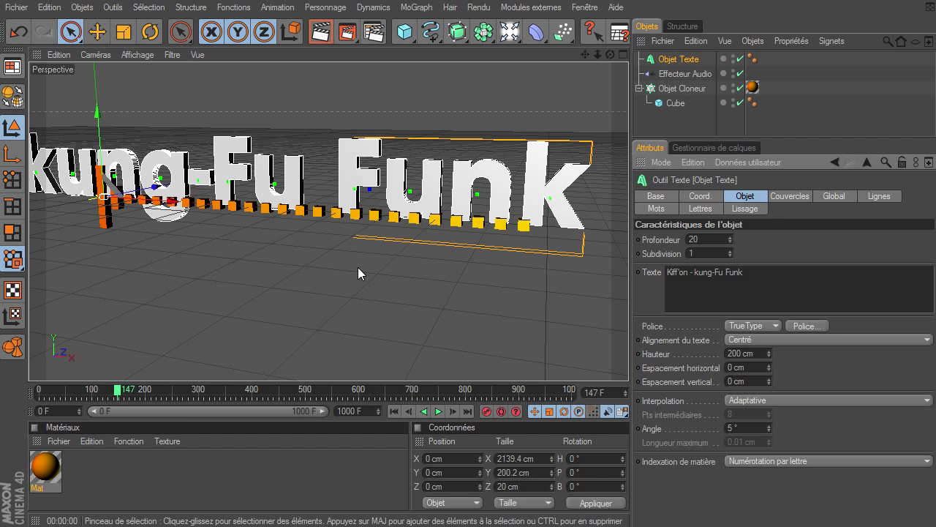
pyautogui.doubleClick(760, 355)
pyautogui.write('100')
pyautogui.press('Return')
# Make the title 60 cm high and 10 cm deep, raised above the cube row.
pyautogui.moveTo(584, 55)
pyautogui.mouseDown()
pyautogui.moveTo(238, 206)
pyautogui.moveTo(631, 363)
pyautogui.mouseUp()
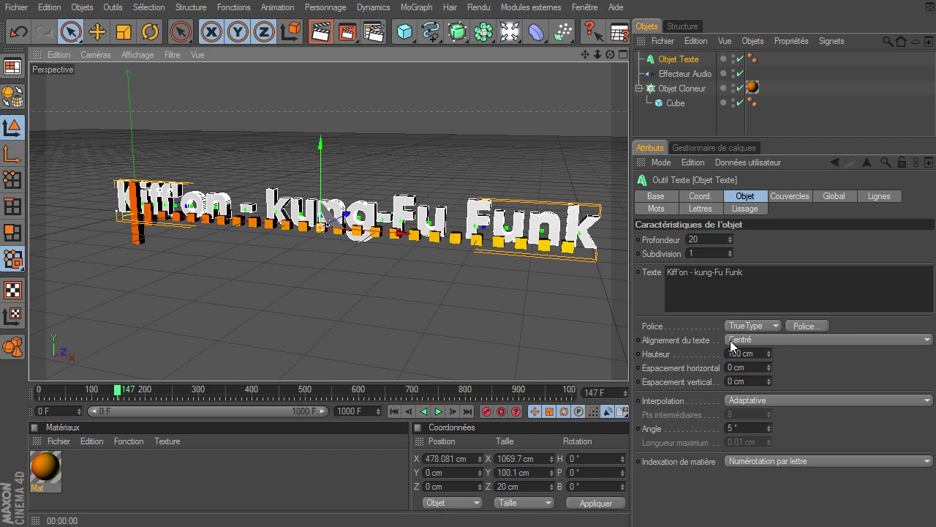
pyautogui.click(755, 356)
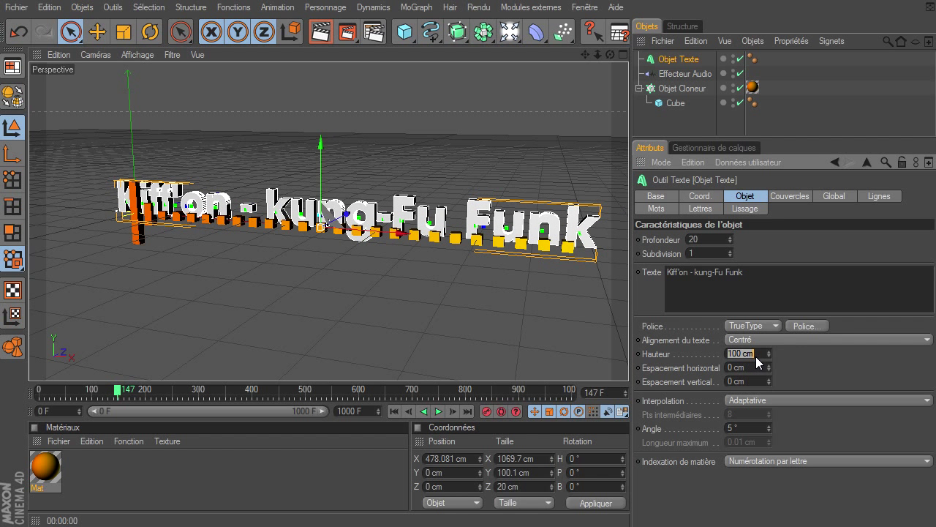
pyautogui.write('60')
pyautogui.press('Return')
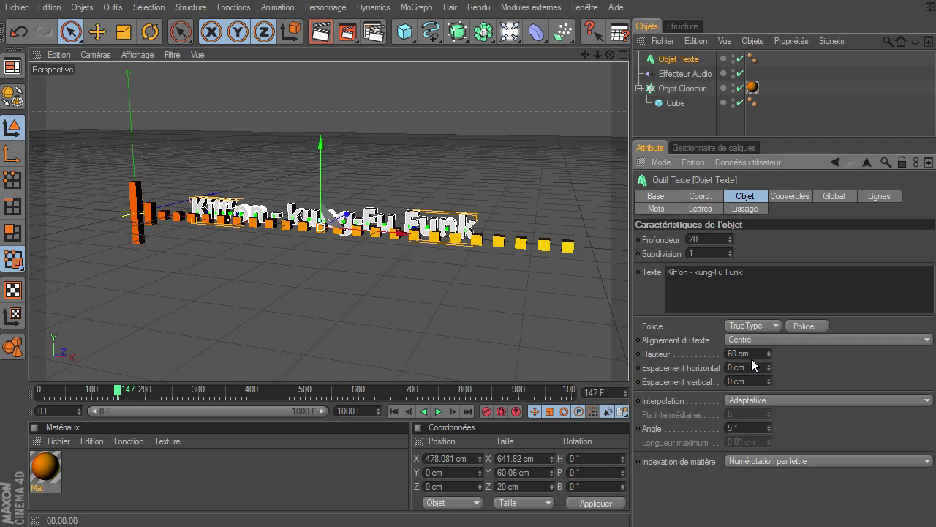
pyautogui.moveTo(323, 156); pyautogui.dragTo(323, 125)
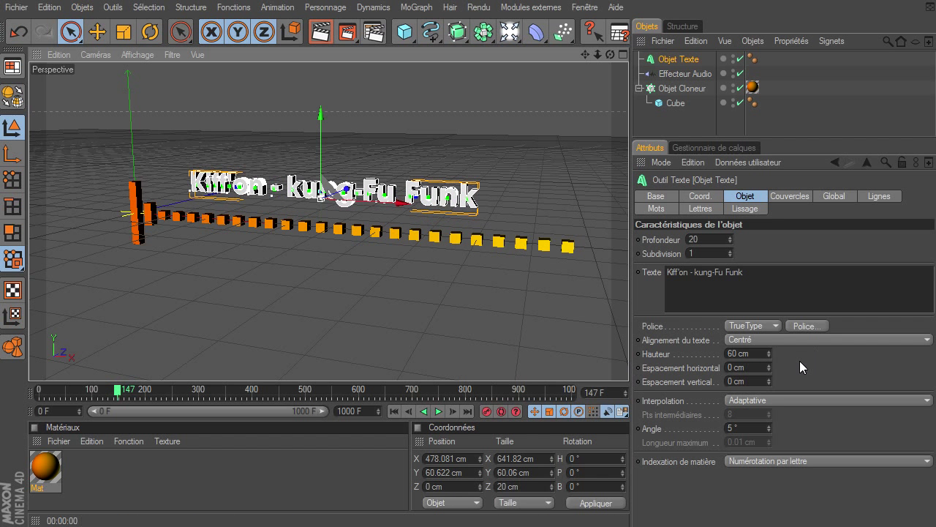
pyautogui.click(712, 240)
pyautogui.write('10')
pyautogui.press('Return')
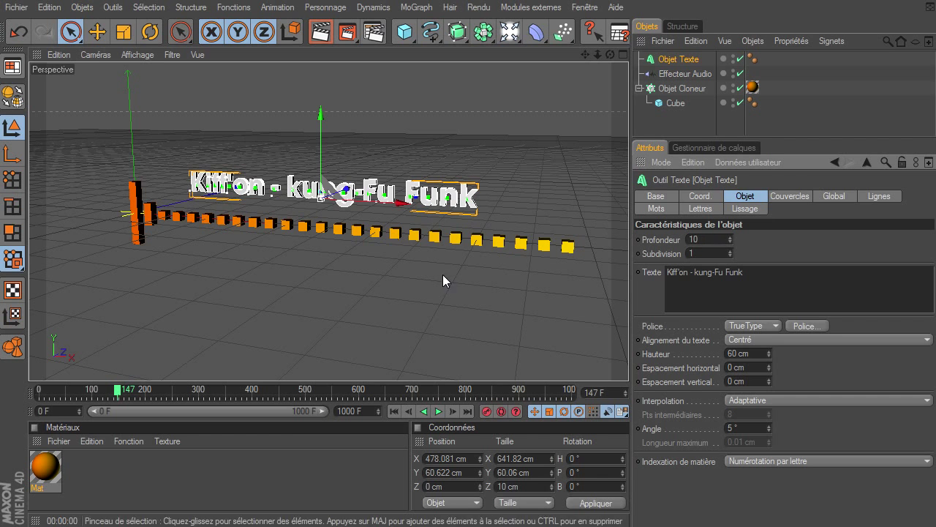
# Move the text toward the camera, orbit to frame text and cubes, and deselect.
pyautogui.moveTo(322, 196); pyautogui.dragTo(301, 202)
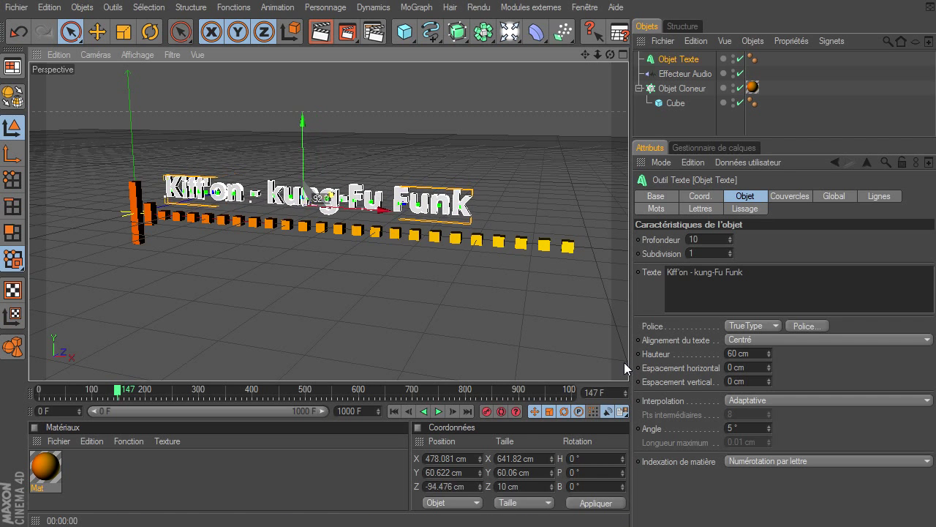
pyautogui.moveTo(610, 54); pyautogui.dragTo(625, 361)
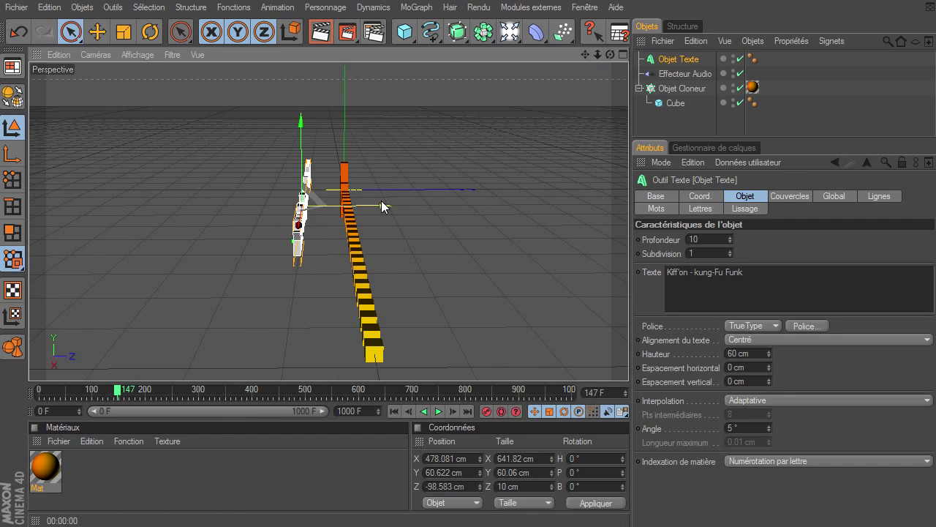
pyautogui.moveTo(381, 200); pyautogui.dragTo(629, 362)
pyautogui.moveTo(610, 55); pyautogui.dragTo(629, 362)
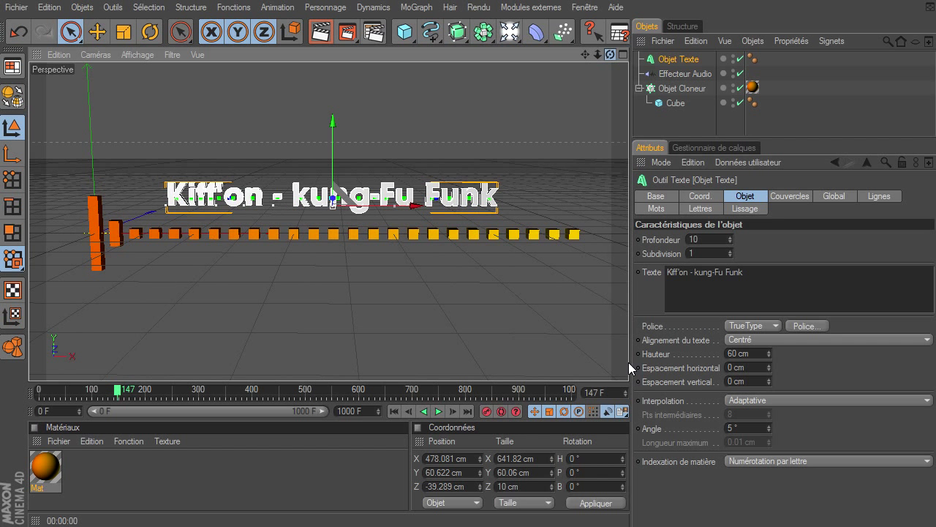
pyautogui.click(687, 117)
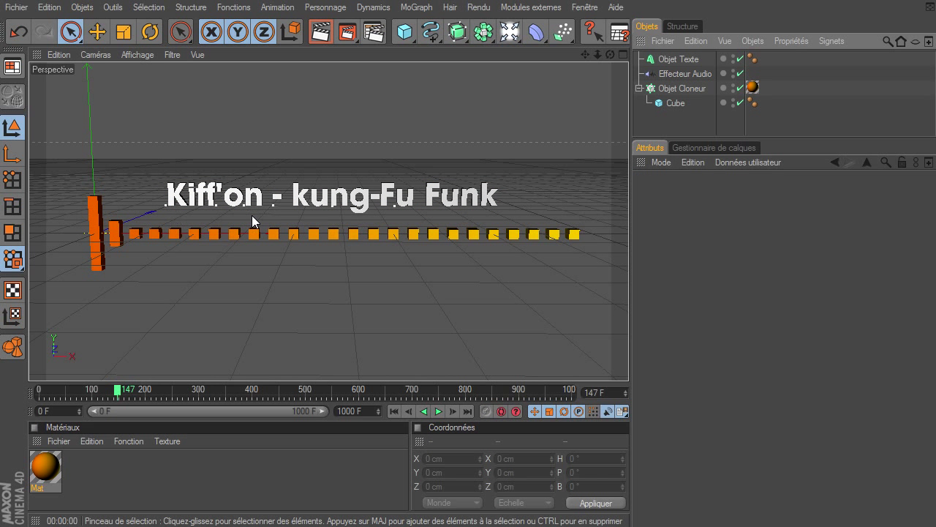
# Create material Mat.1, apply it to the title text, and switch off its specular highlight.
pyautogui.doubleClick(171, 484)
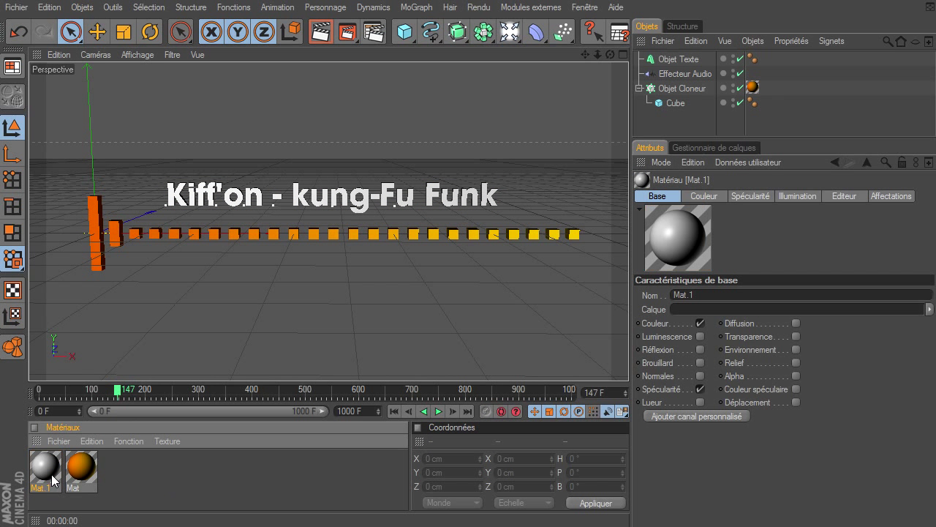
pyautogui.moveTo(677, 73); pyautogui.dragTo(689, 60)
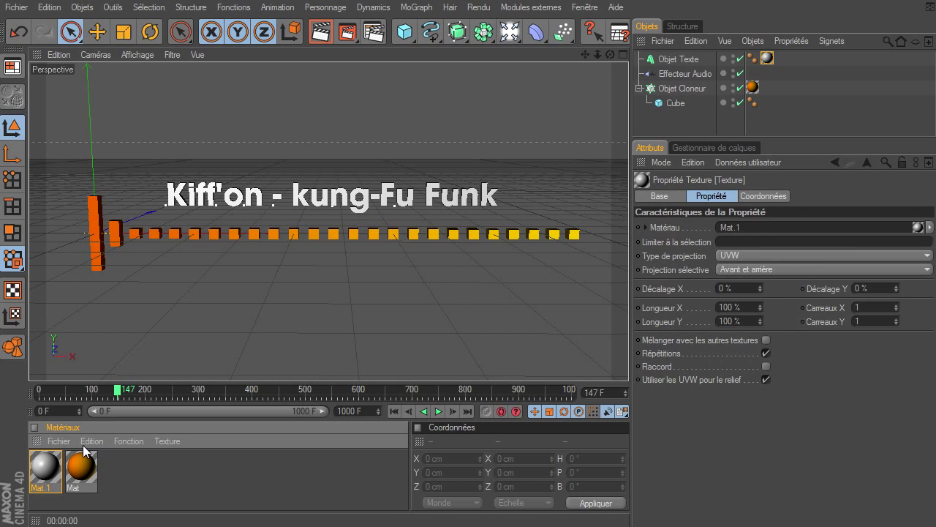
pyautogui.click(41, 473)
pyautogui.doubleClick(41, 473)
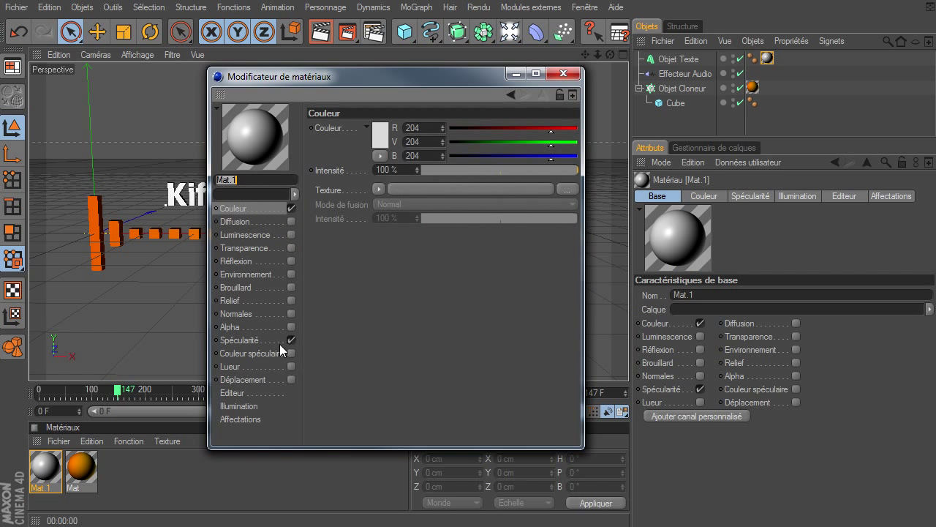
pyautogui.click(292, 339)
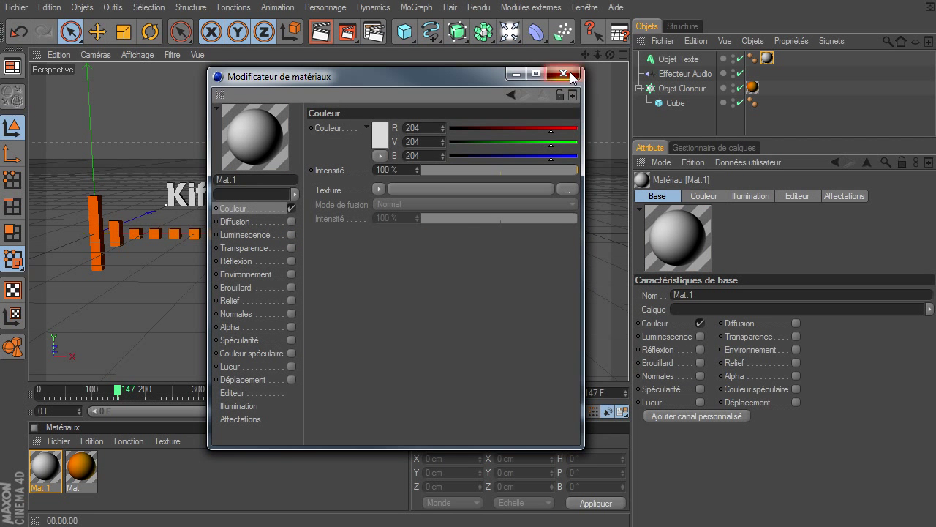
pyautogui.click(563, 73)
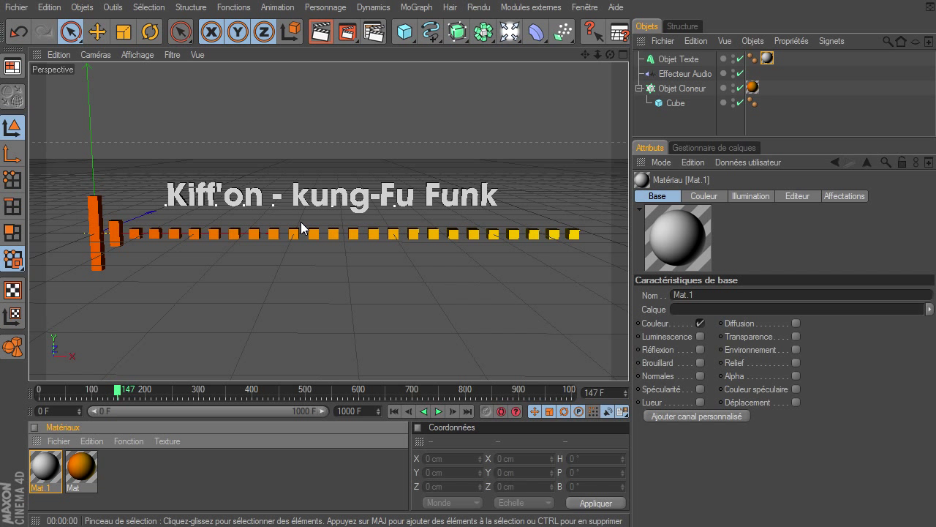
# Add an Audio effector for the text and load kiff'on - Kung-Fu Funk.wav into it.
pyautogui.click(679, 59)
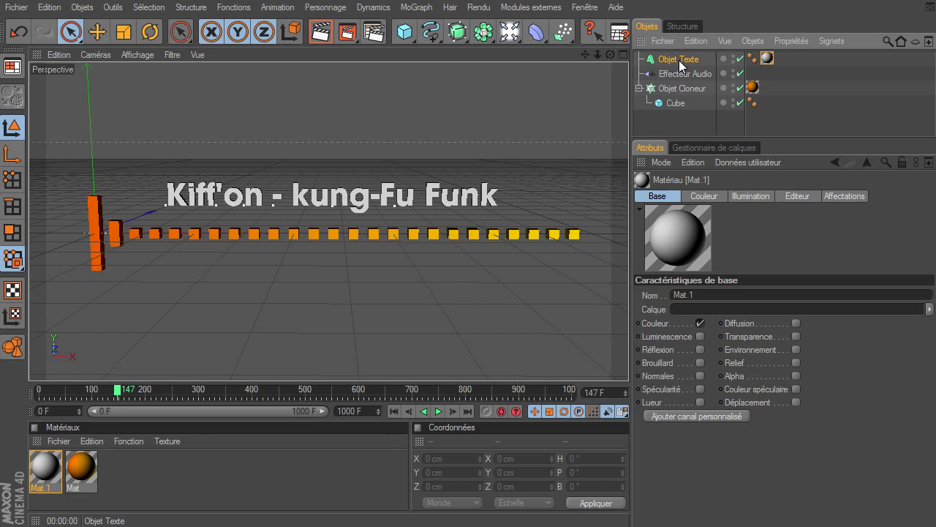
pyautogui.click(417, 7)
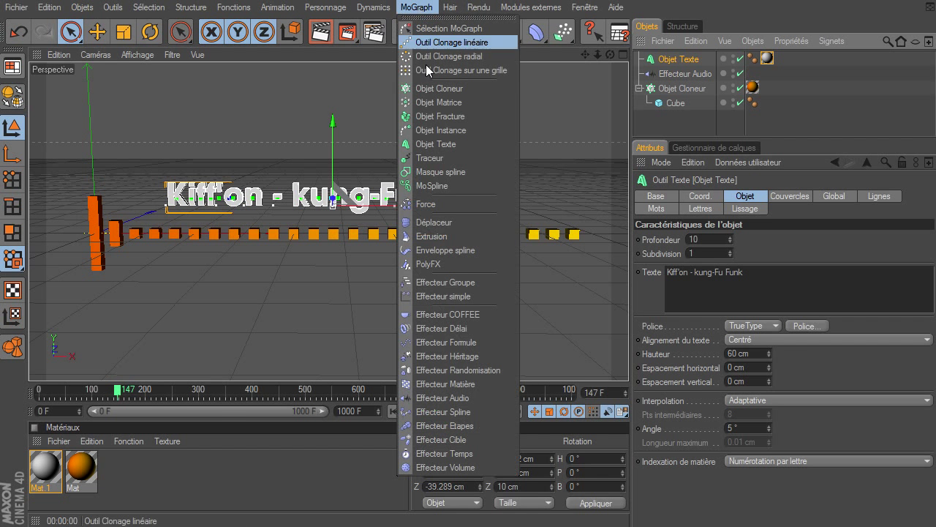
pyautogui.click(451, 399)
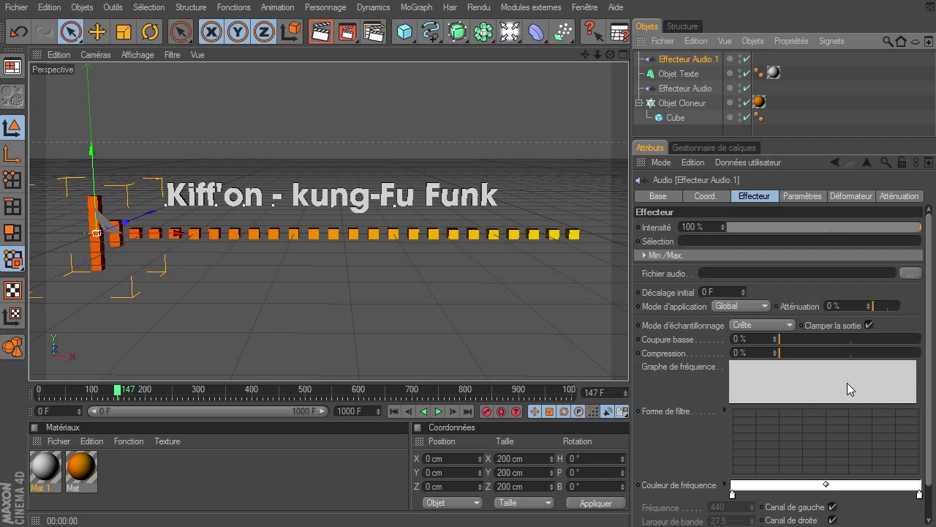
pyautogui.click(910, 272)
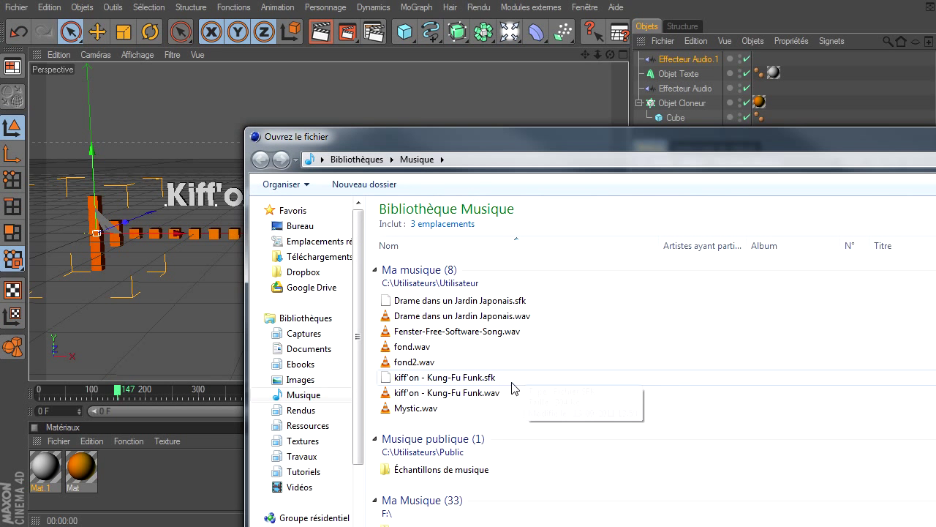
pyautogui.click(503, 396)
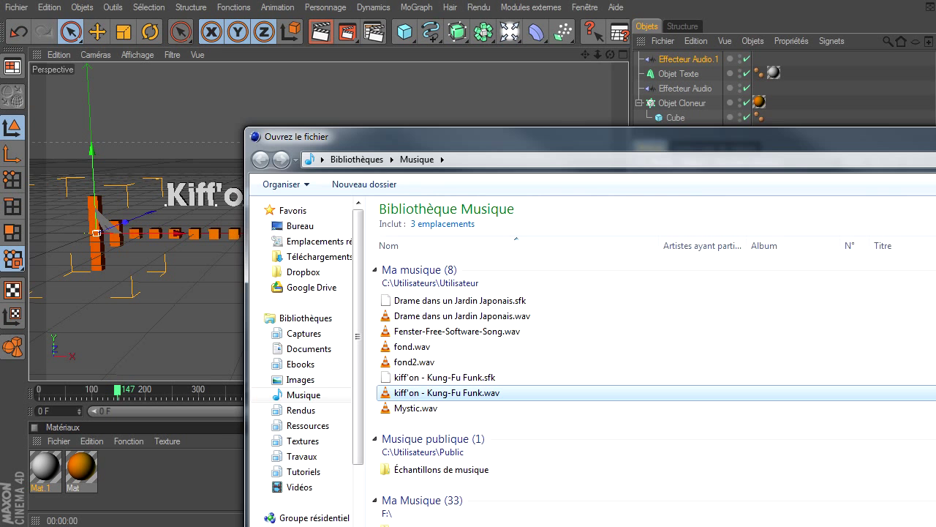
pyautogui.press('Return')
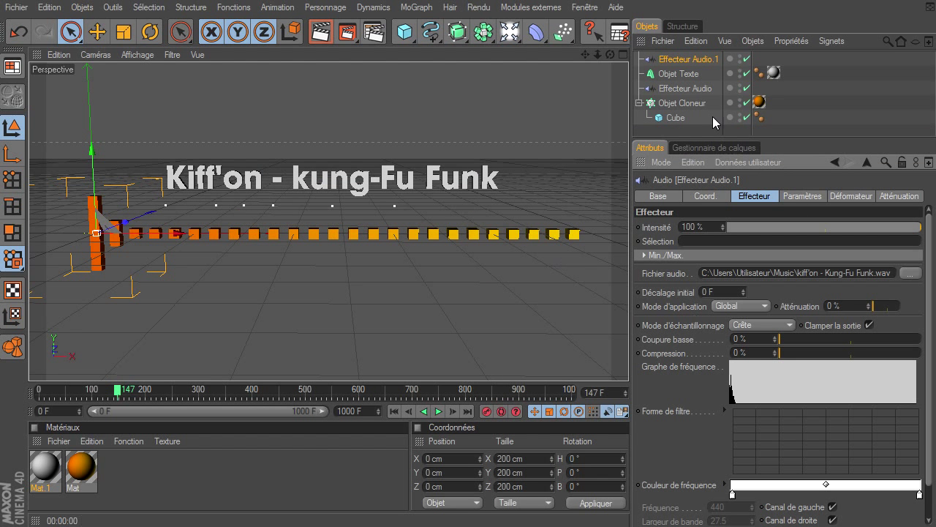
# Rename Effecteur Audio.1 to Effecteur Audio texte.
pyautogui.doubleClick(689, 60)
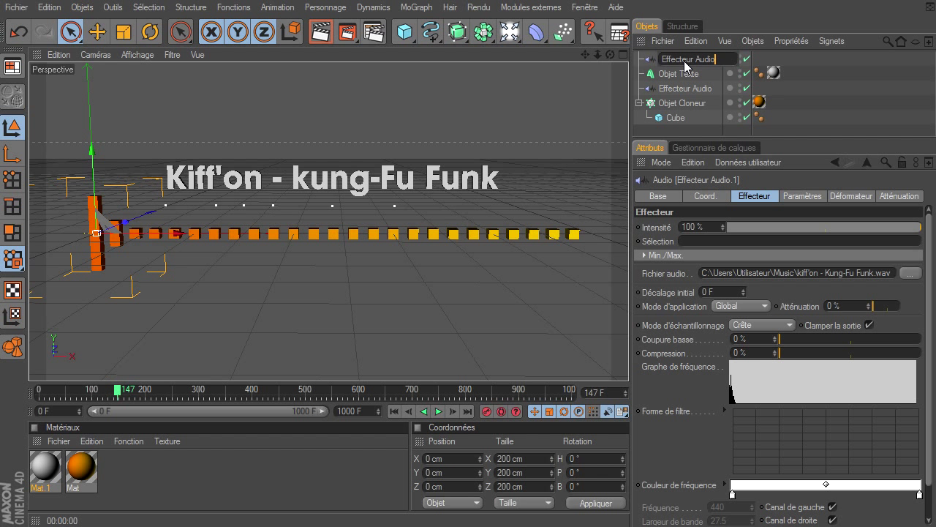
pyautogui.write('texte')
pyautogui.press('Return')
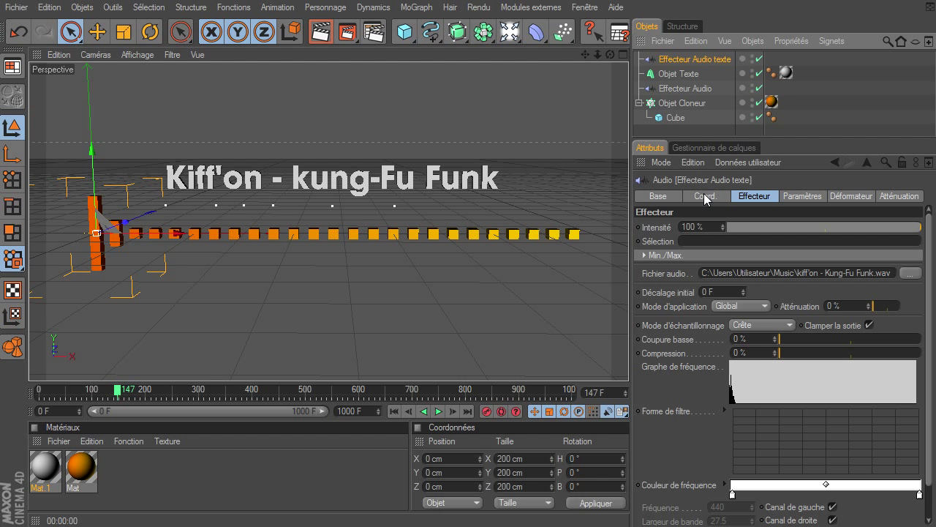
# Replace Position with uniform Echelle set to 1, then rewind to frame 0.
pyautogui.click(785, 200)
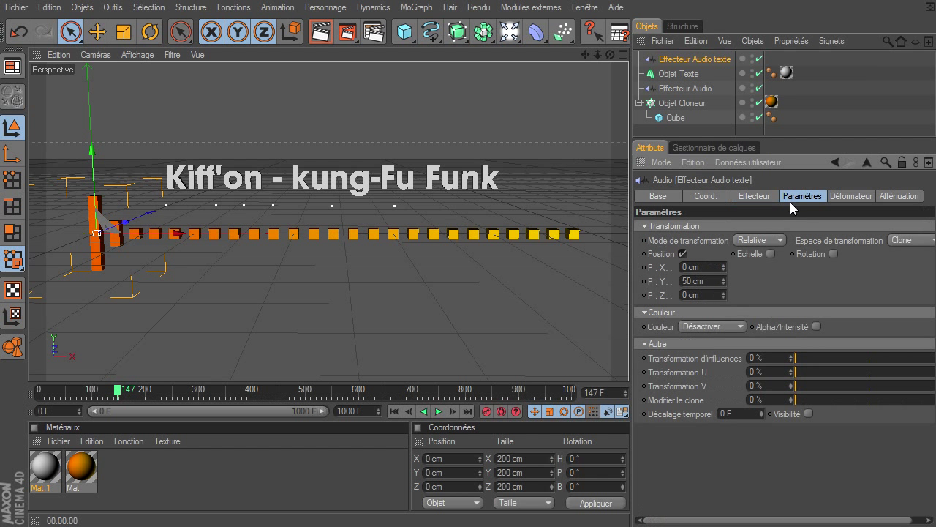
pyautogui.click(683, 253)
pyautogui.click(742, 254)
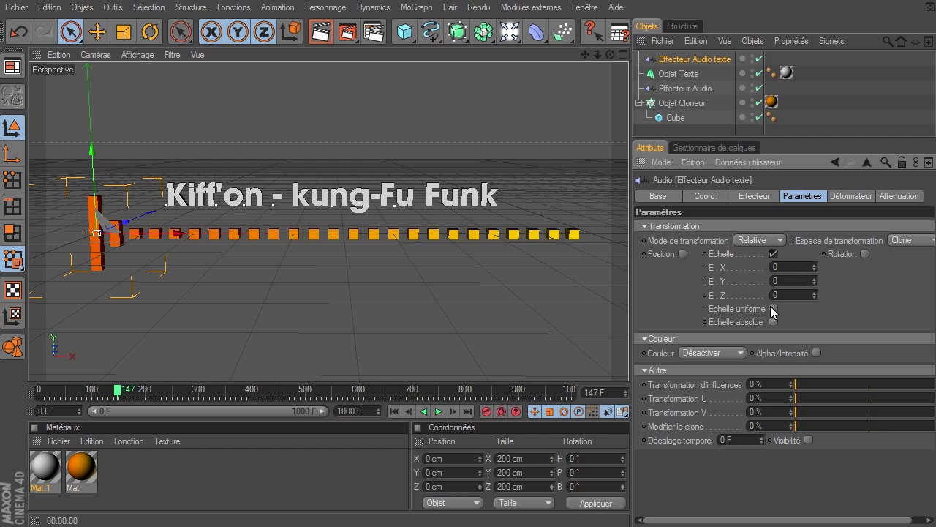
pyautogui.click(773, 307)
pyautogui.click(782, 266)
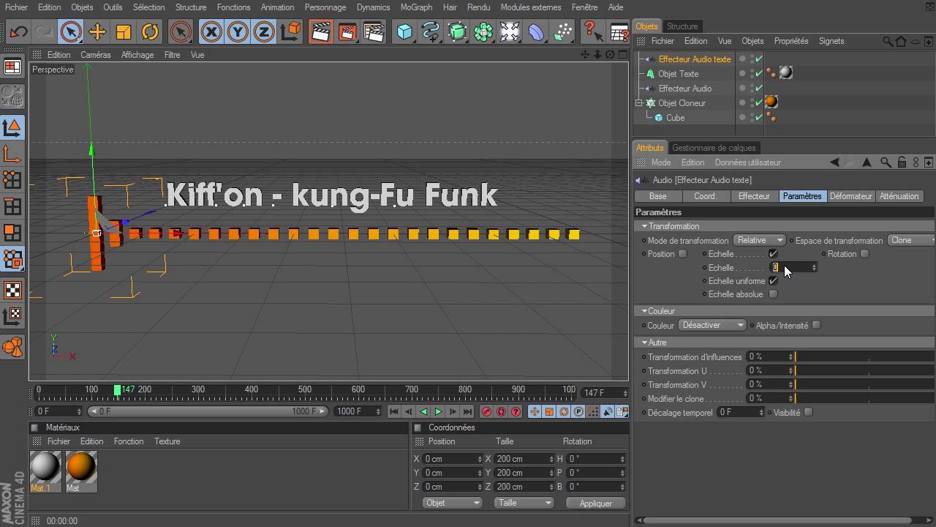
pyautogui.write('1.5')
pyautogui.press('Return')
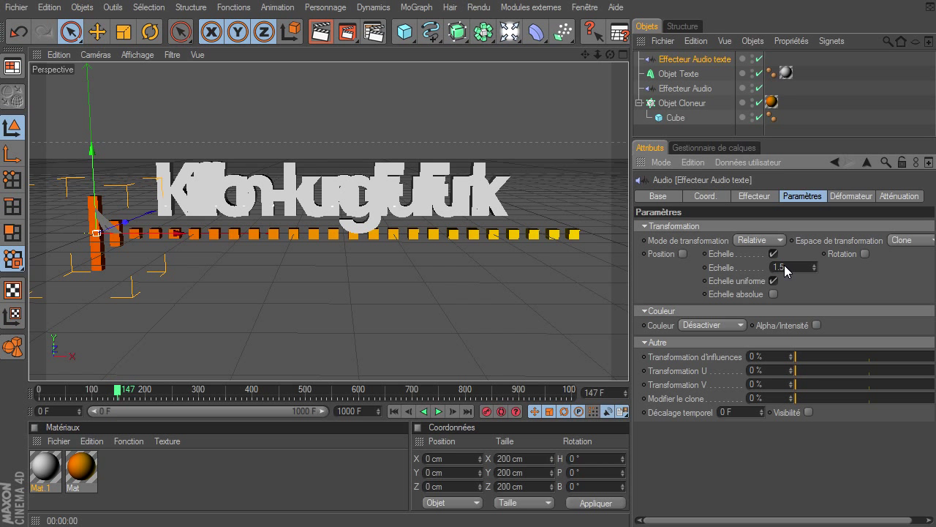
pyautogui.write('1')
pyautogui.press('Return')
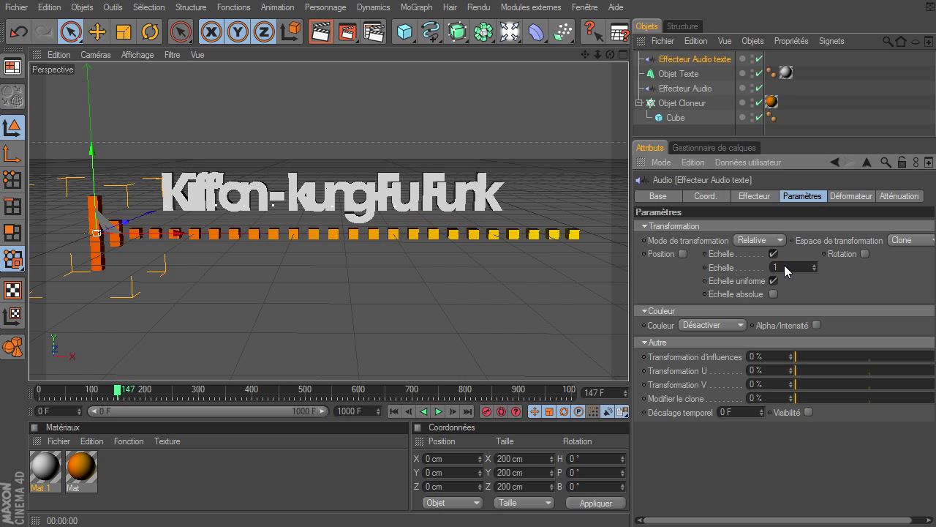
pyautogui.click(338, 483)
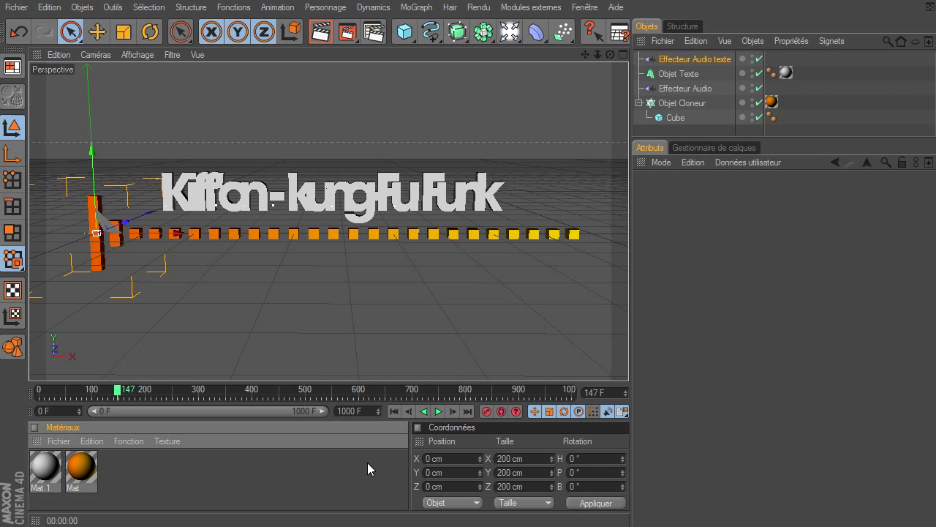
pyautogui.click(391, 413)
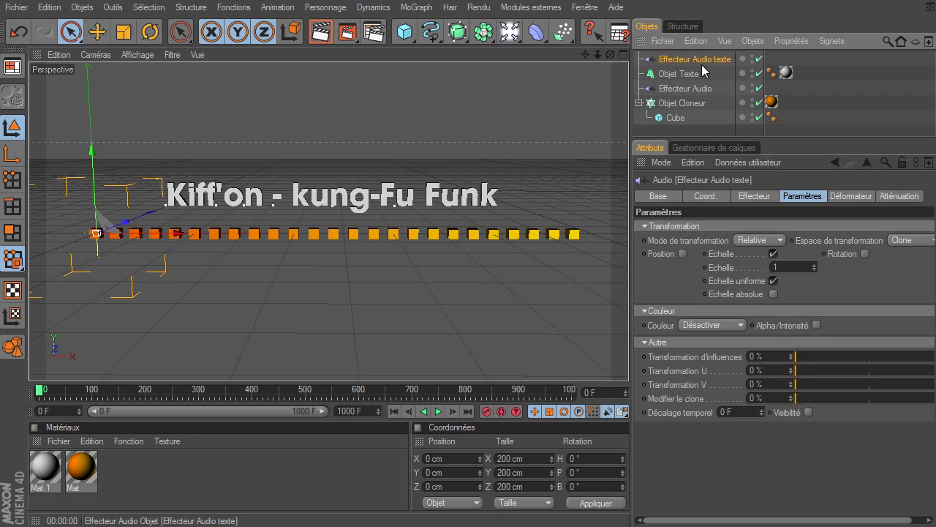
# Set the effector's Mode d'application to Par étapes.
pyautogui.click(762, 202)
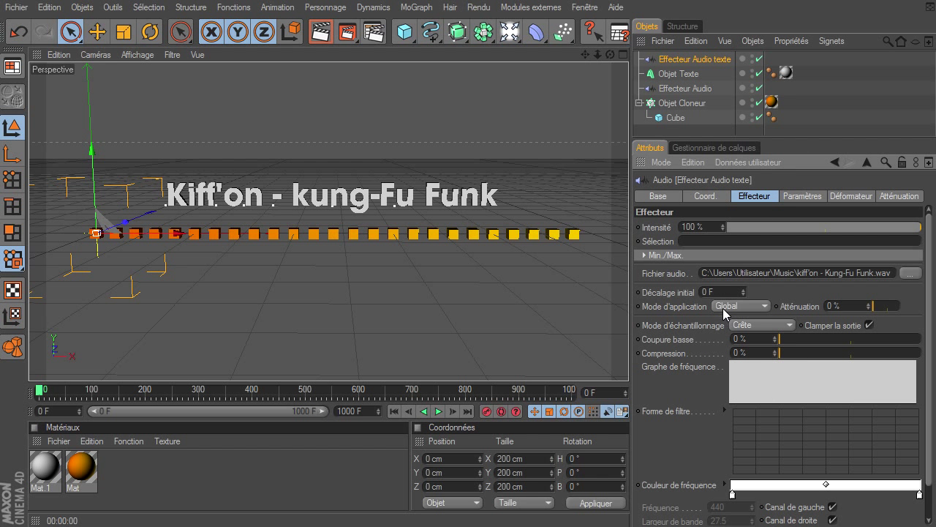
pyautogui.click(746, 306)
pyautogui.click(728, 334)
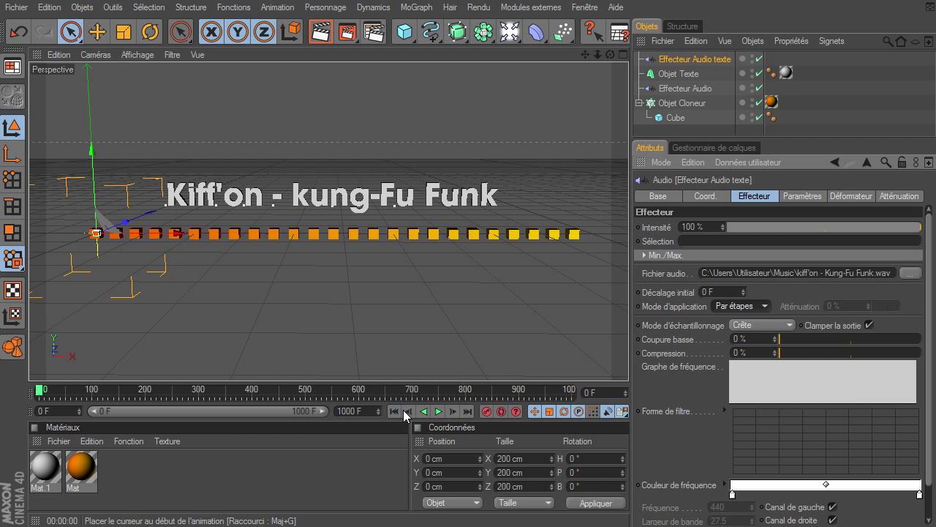
# Play the animation to preview the music-driven text and clones, then stop it.
pyautogui.click(438, 411)
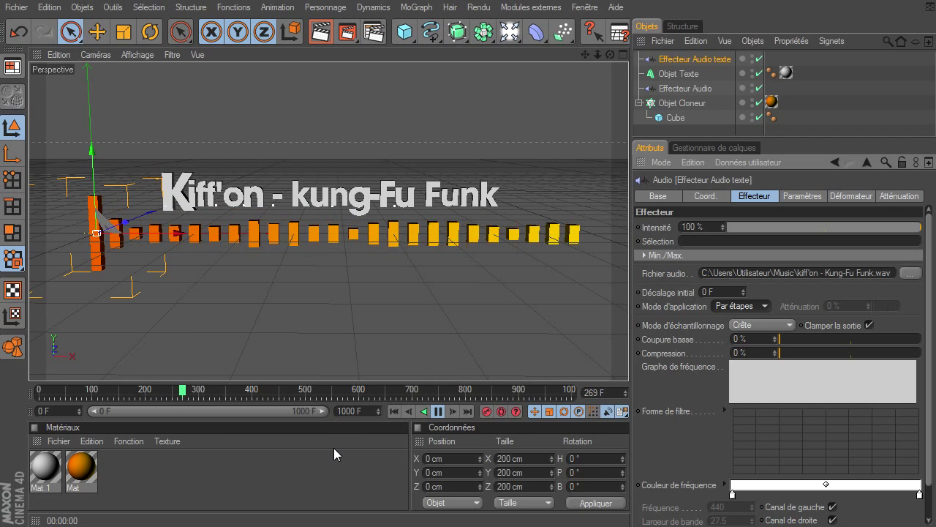
pyautogui.click(438, 411)
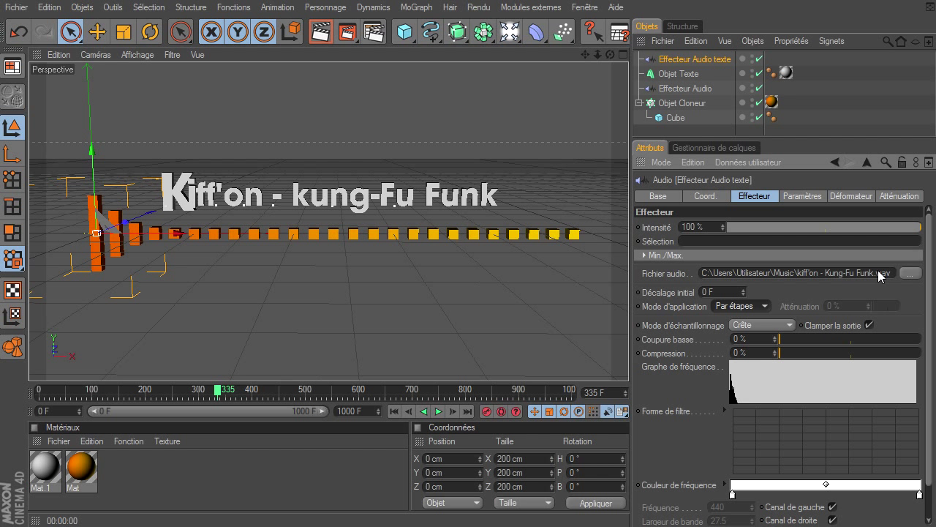
pyautogui.moveTo(874, 276); pyautogui.dragTo(891, 302)
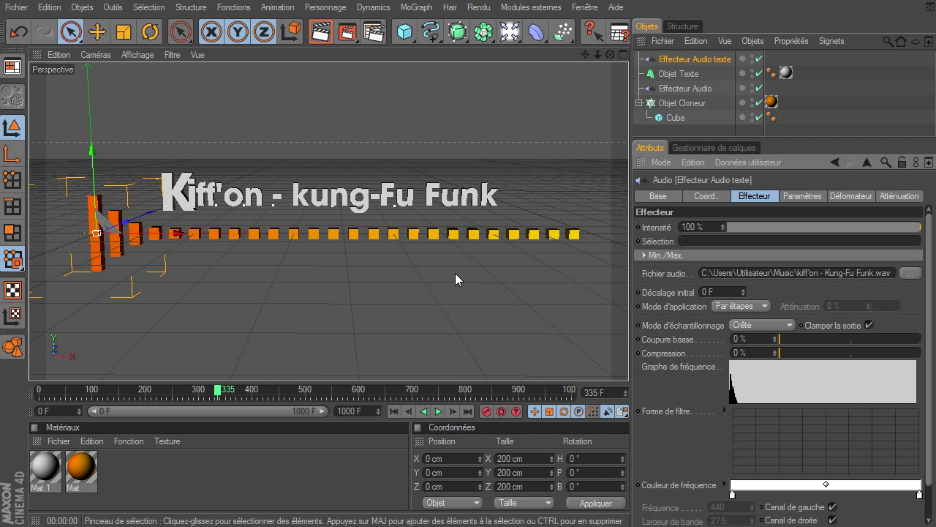
pyautogui.click(859, 199)
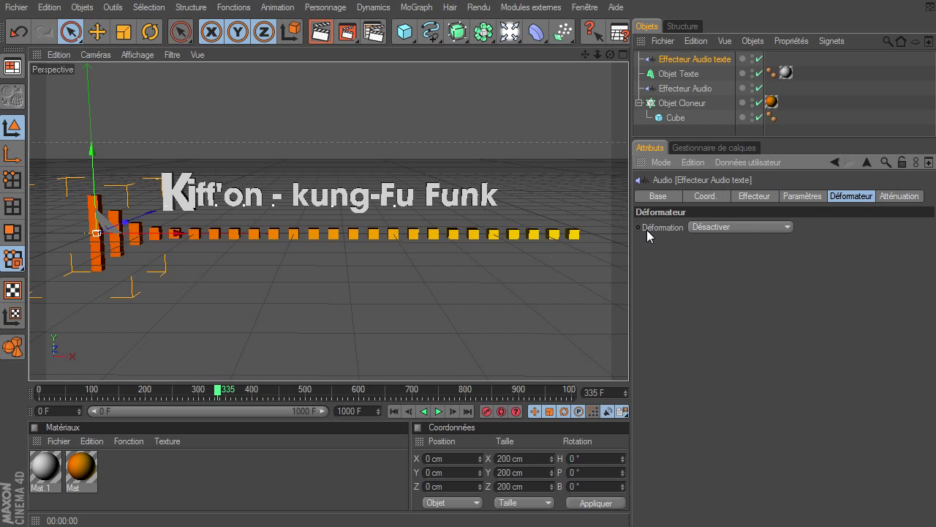
pyautogui.click(697, 227)
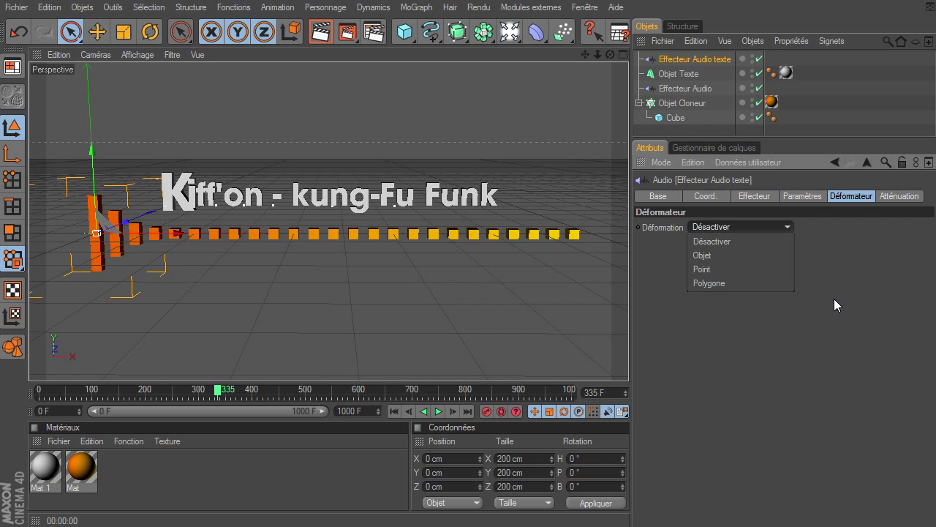
pyautogui.click(886, 316)
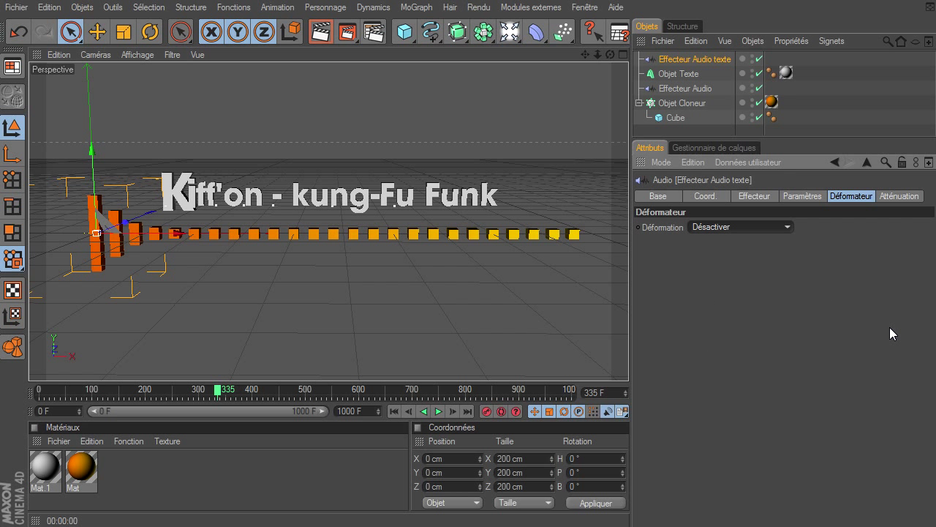
pyautogui.click(537, 32)
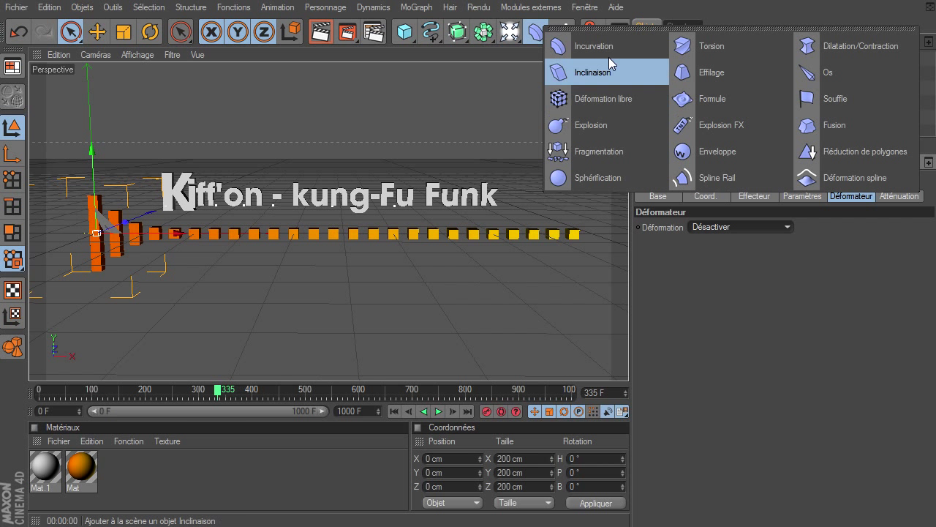
pyautogui.click(864, 358)
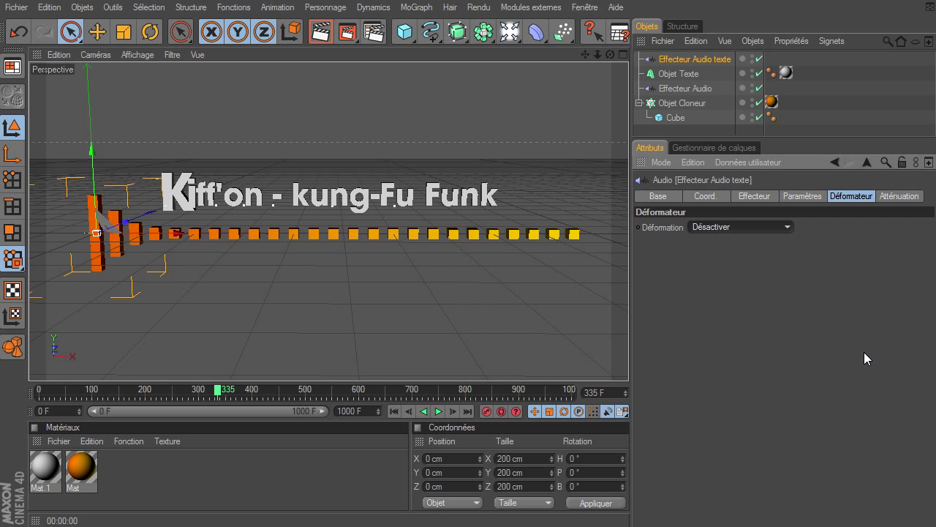